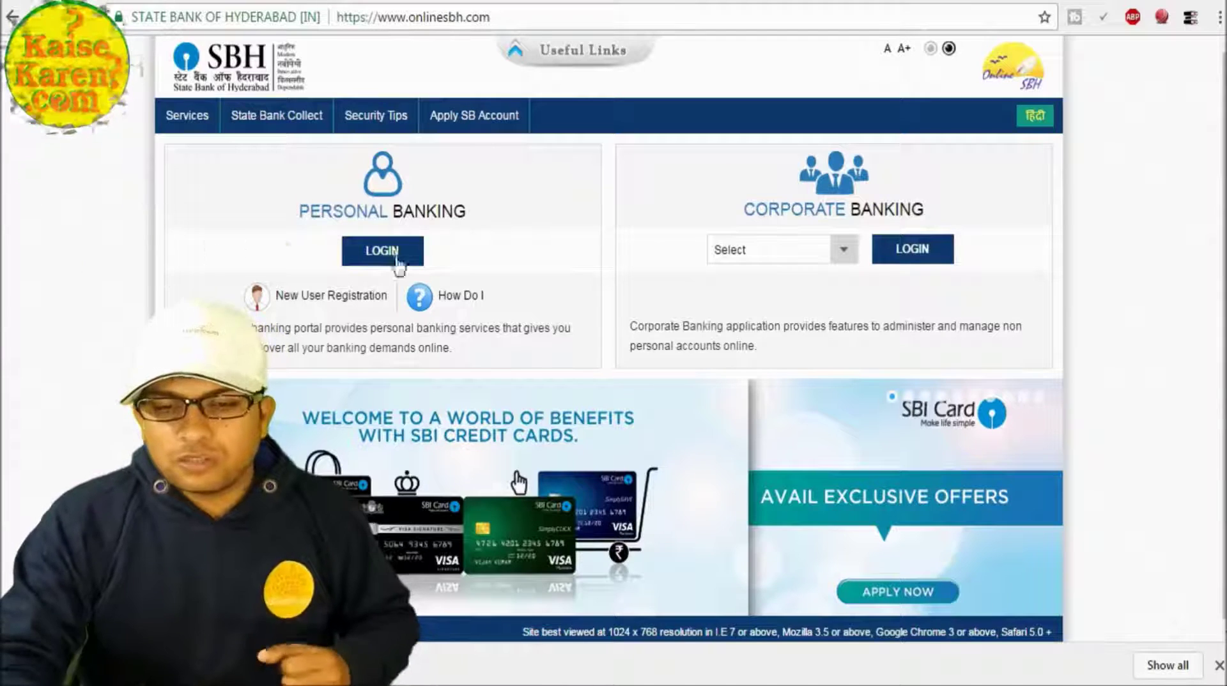
Go to the Personal Banking login and sign in with the account username and password.
click(383, 249)
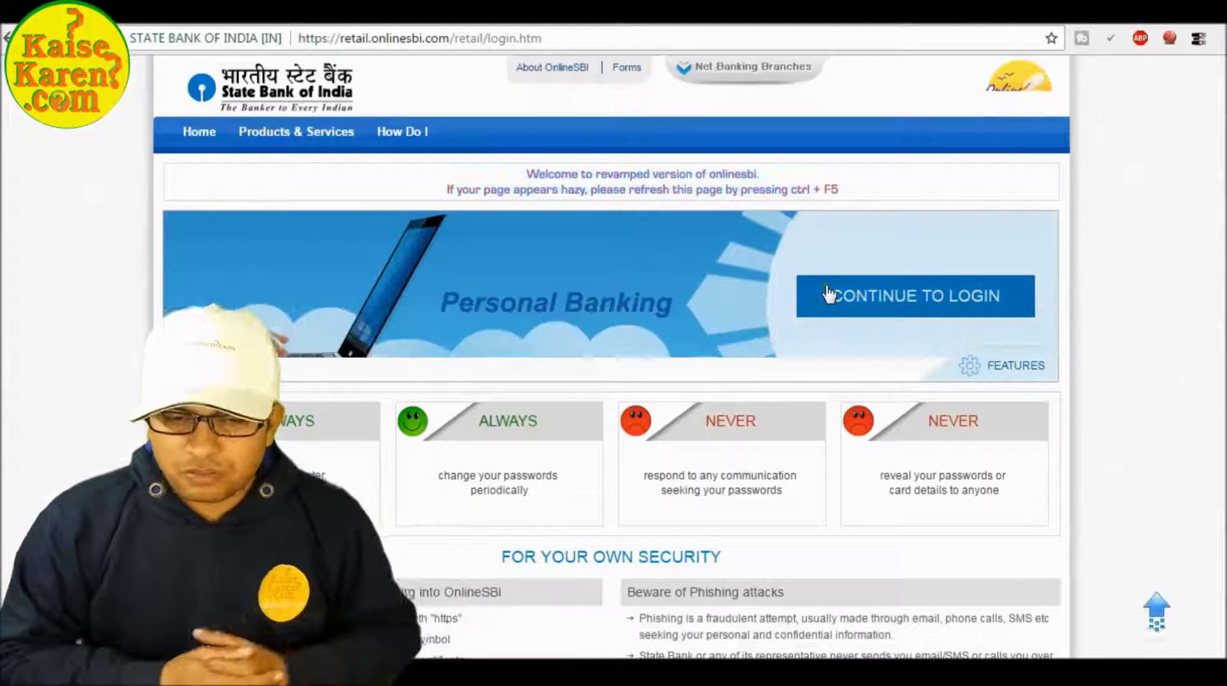
click(869, 299)
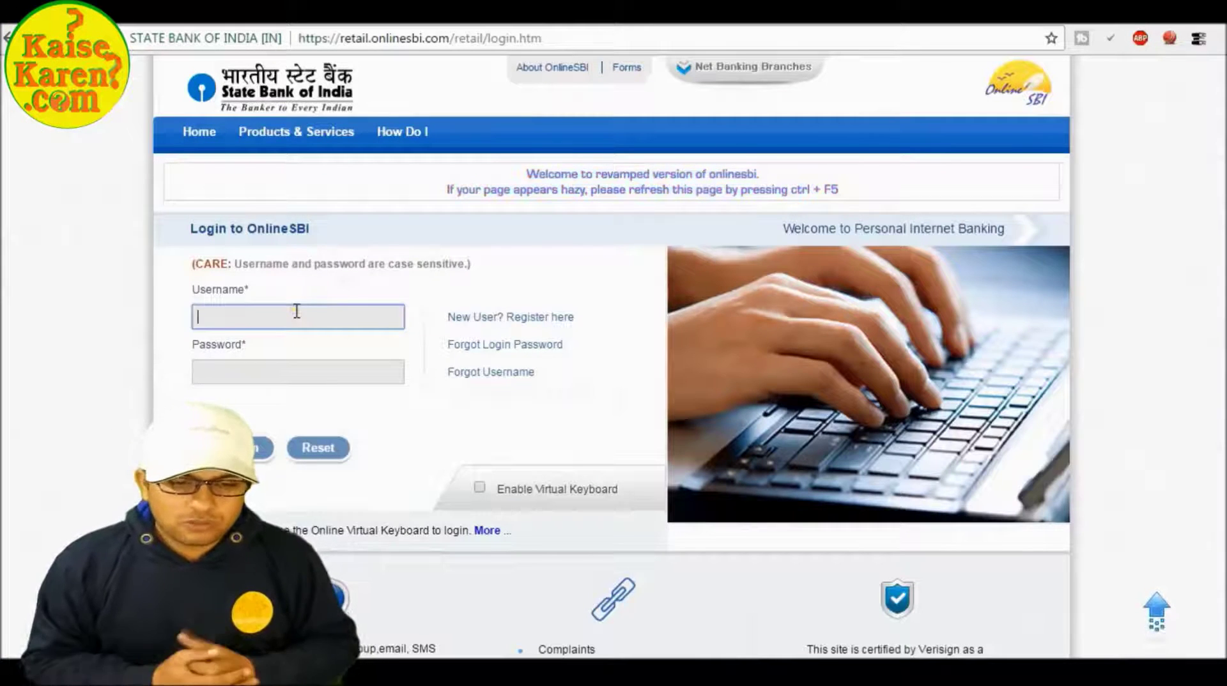
text(KAISEKAREN)
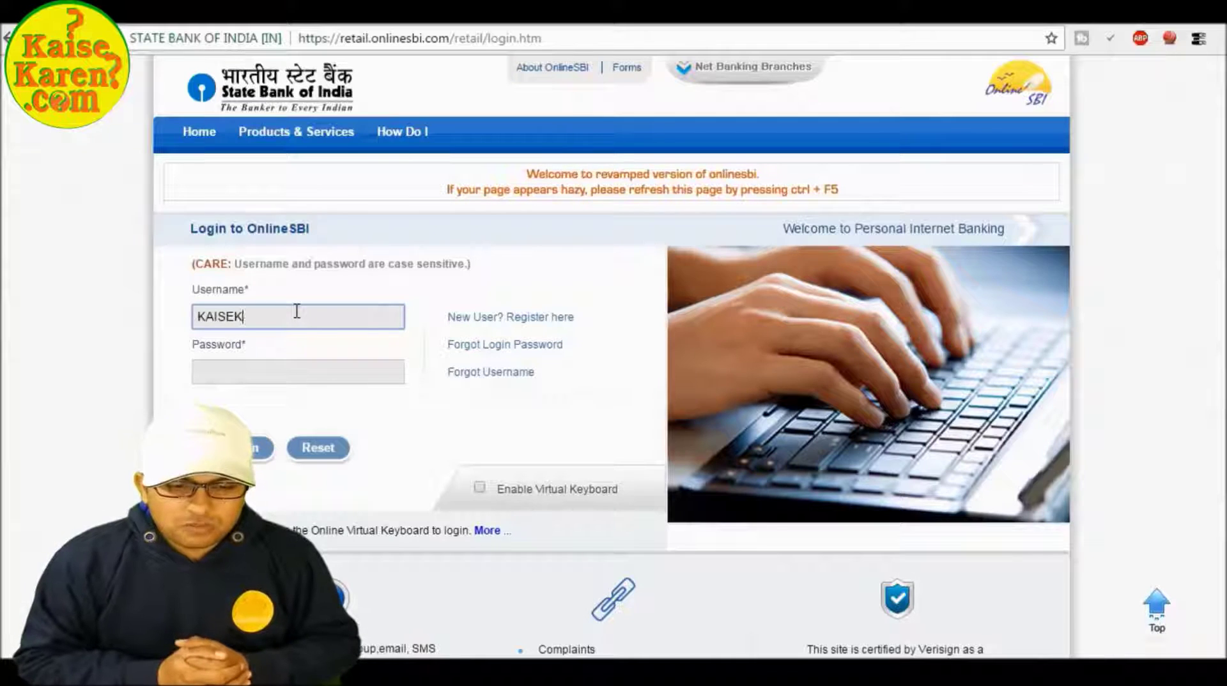
key(Tab)
text(•••••••••••)
key(BackSpace)
key(BackSpace)
key(BackSpace)
key(BackSpace)
key(BackSpace)
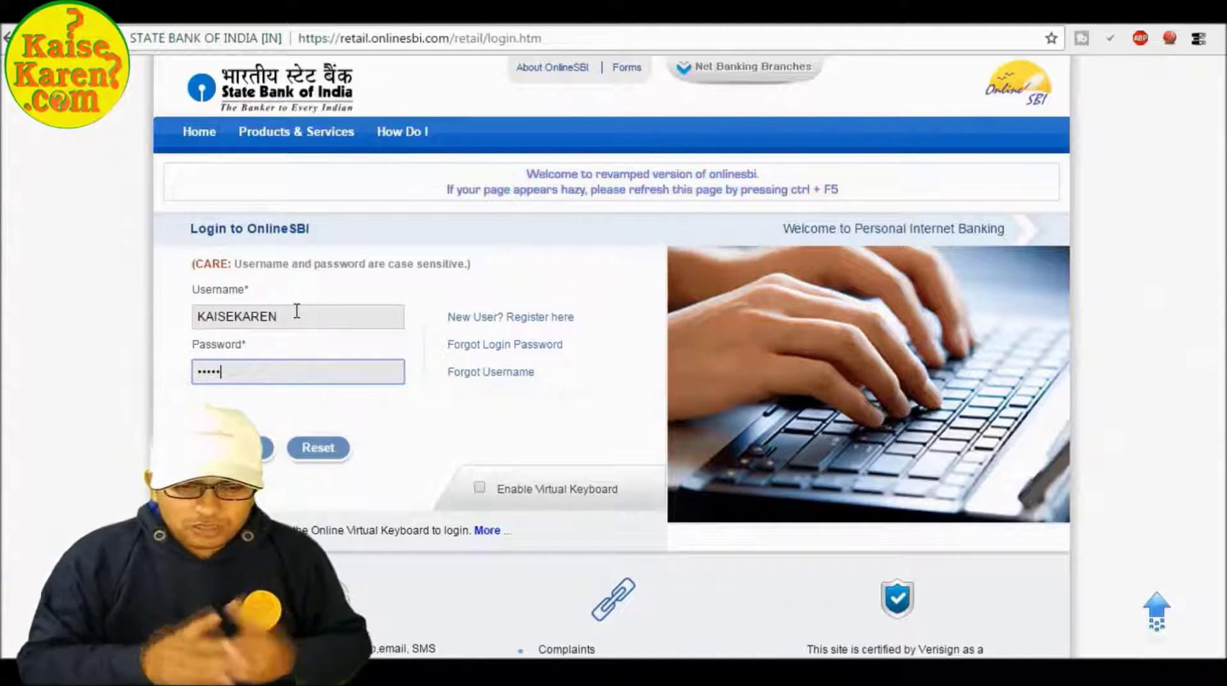
text(••••••••••)
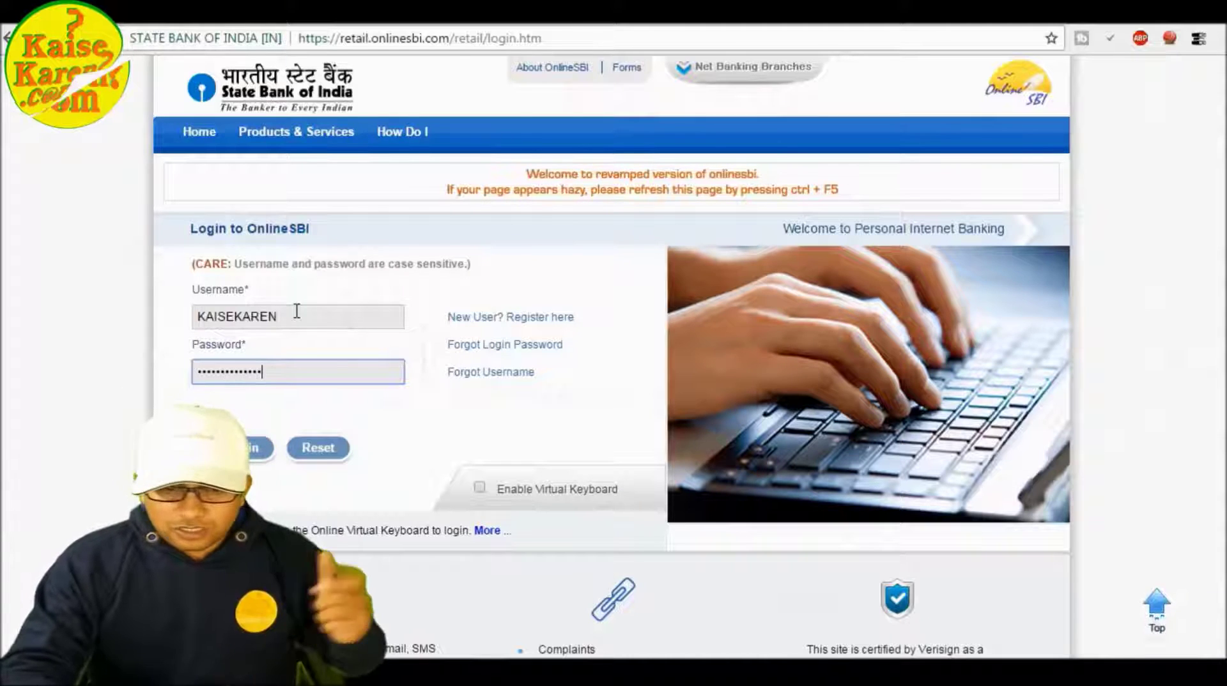
key(Return)
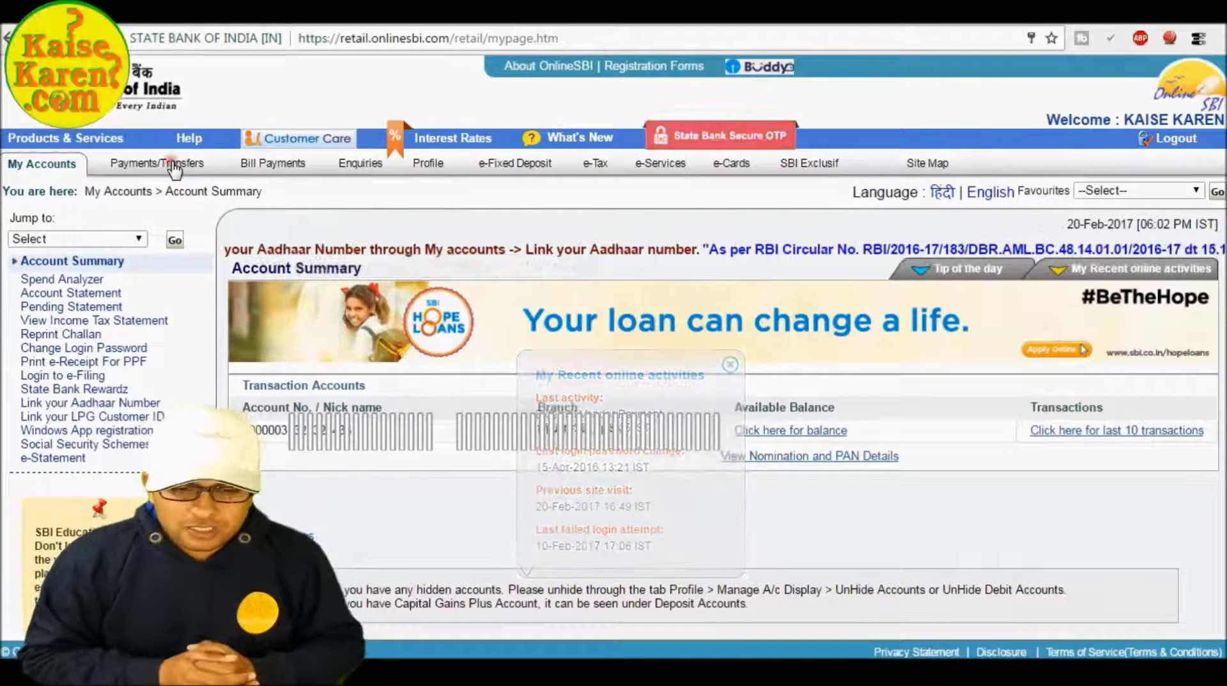
Open Accounts of Others under Within SBI in Payments/Transfers and follow the add-beneficiary link.
click(173, 167)
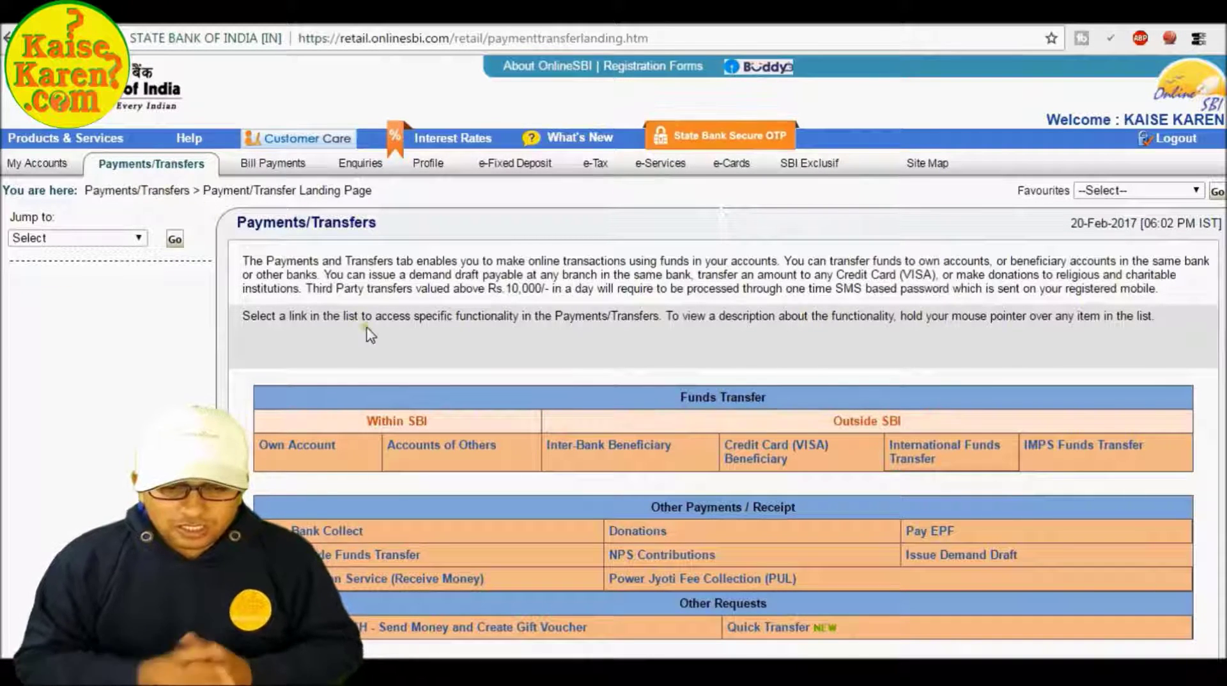
mouse_move(420, 452)
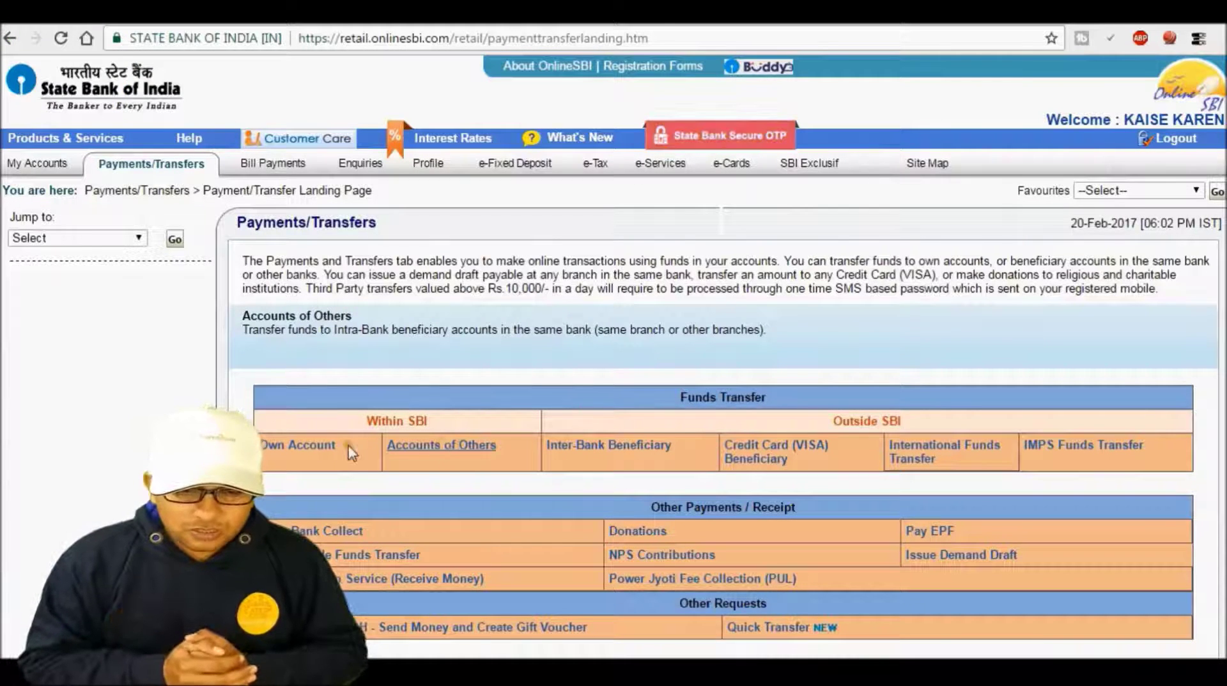
mouse_move(607, 447)
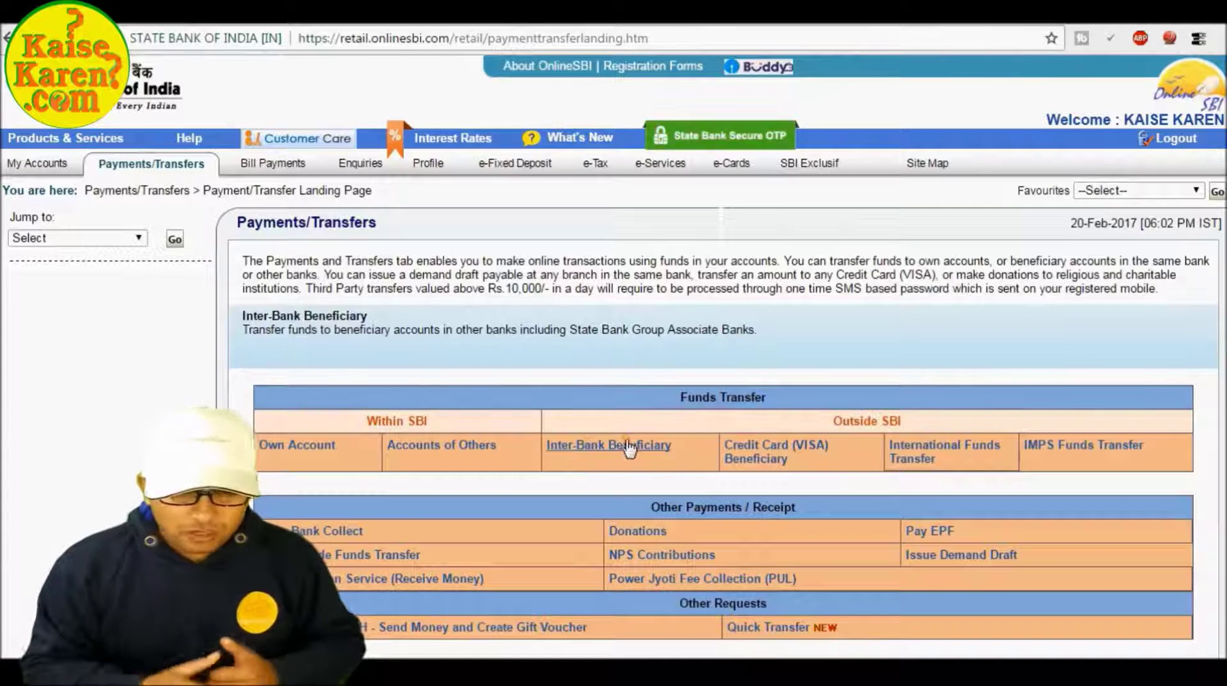
mouse_move(463, 453)
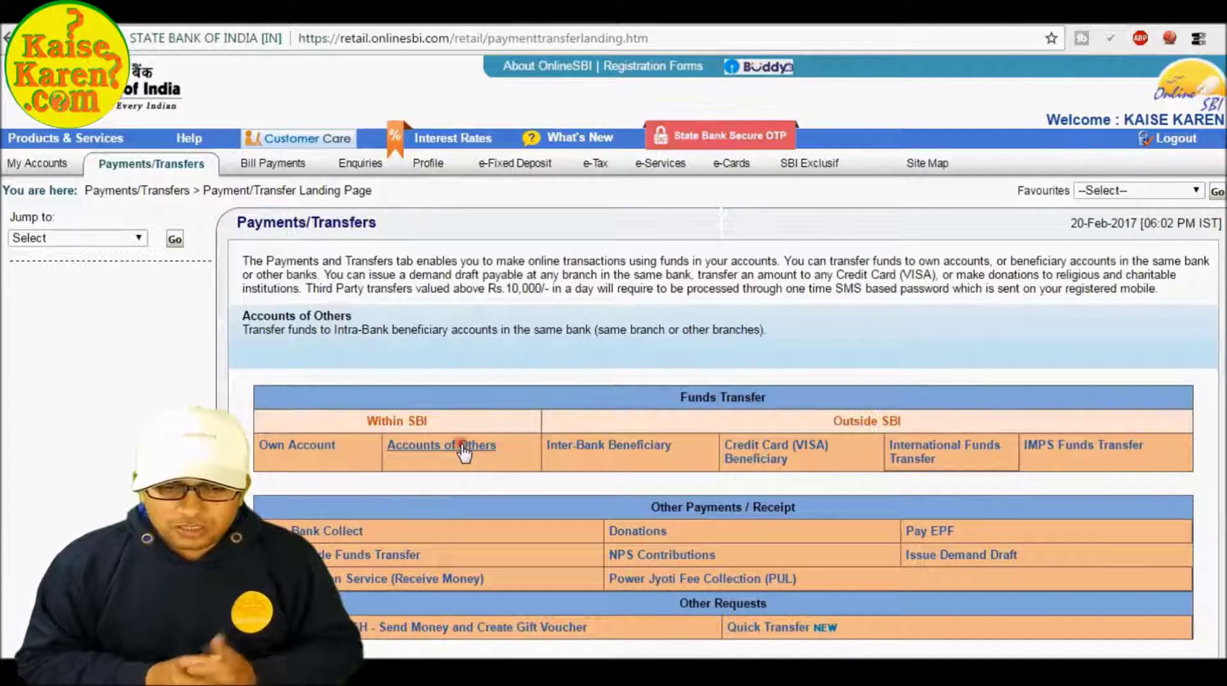
click(463, 447)
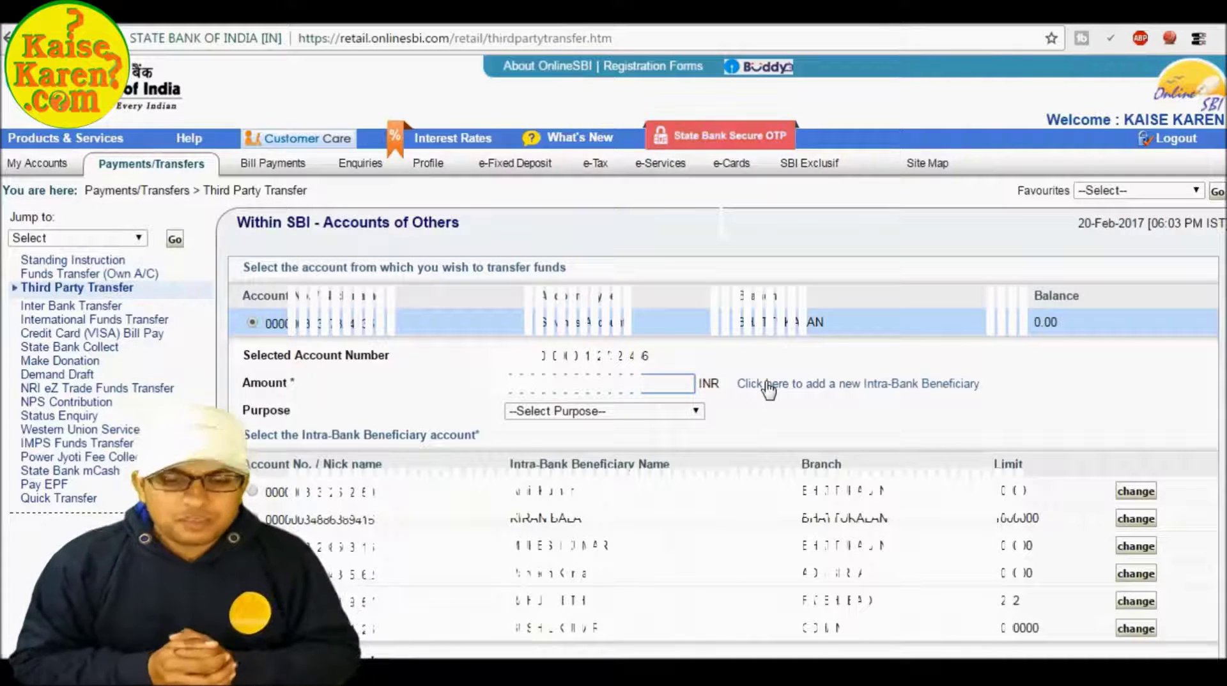
click(767, 383)
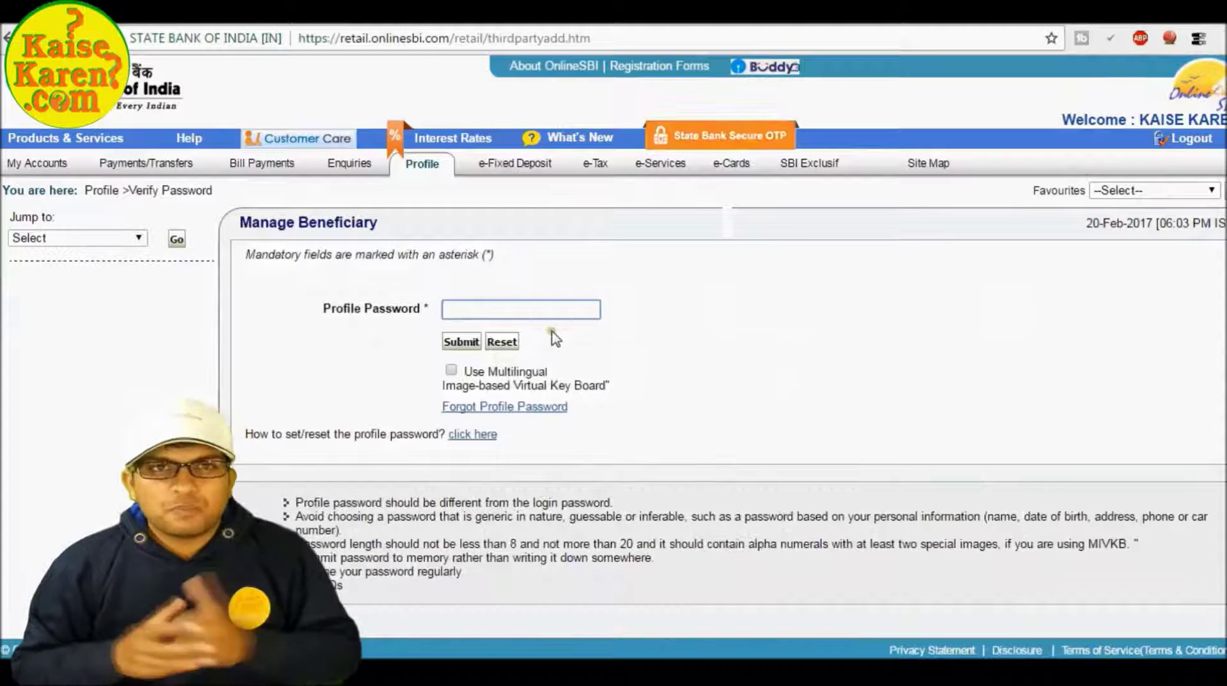
Submit the profile password on the Manage Beneficiary verification page.
click(525, 311)
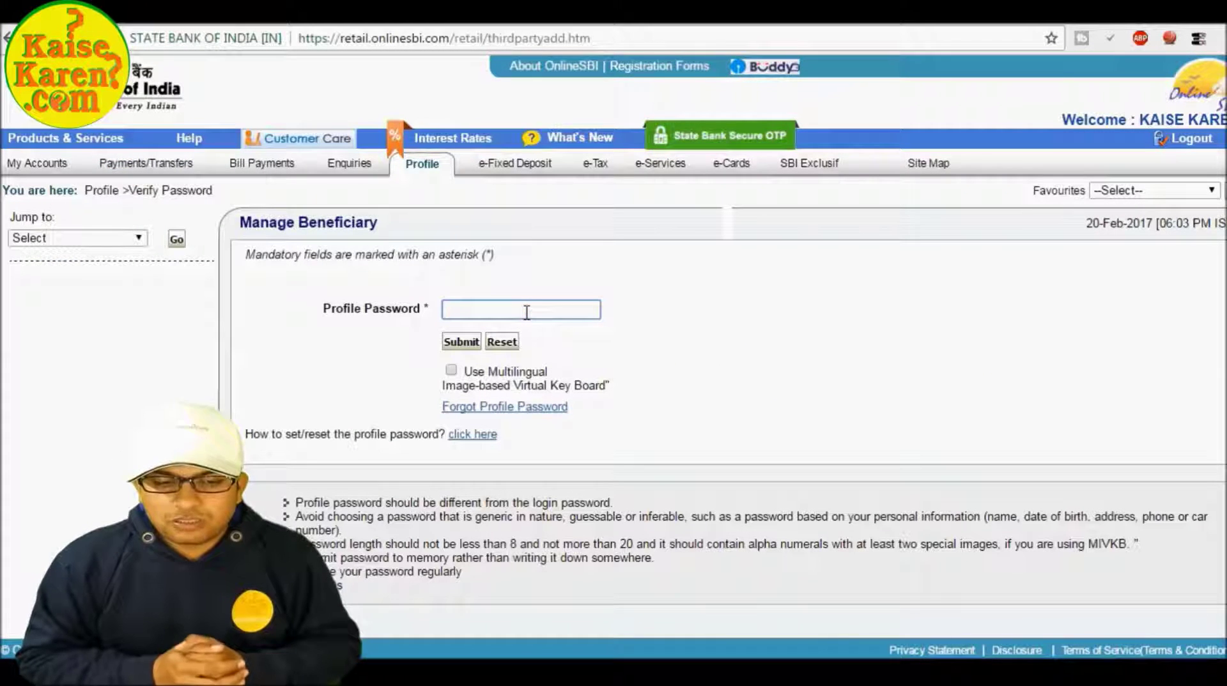
text(•••••)
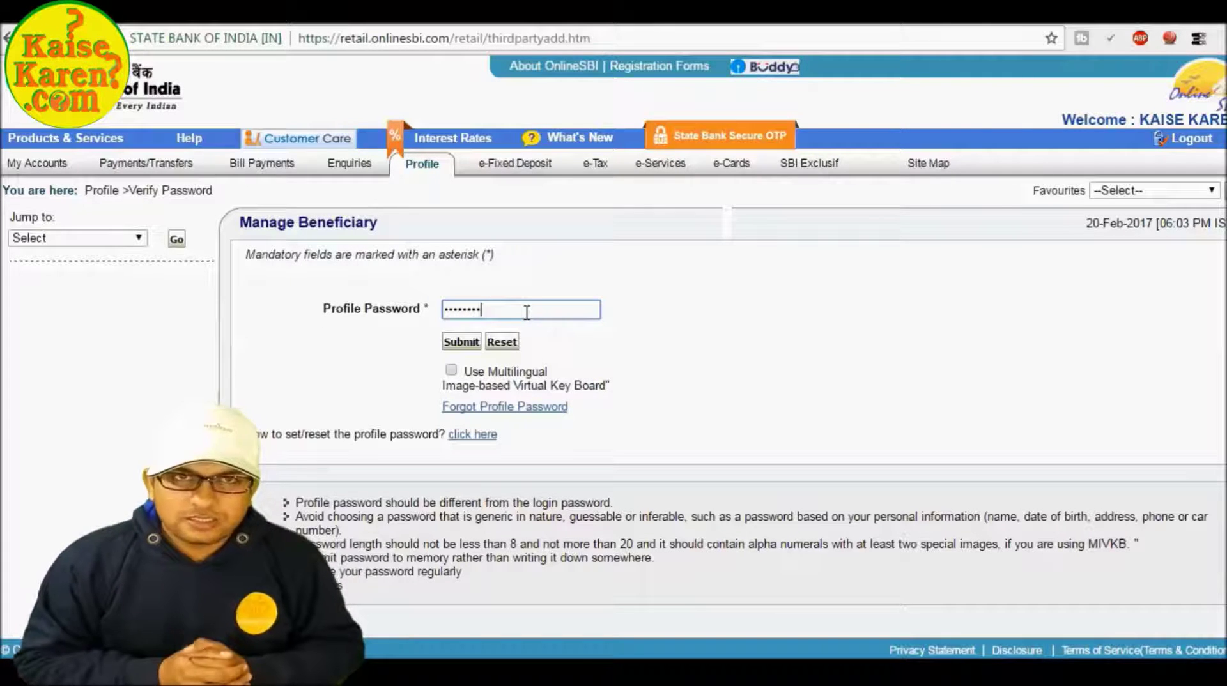
text(•••••••)
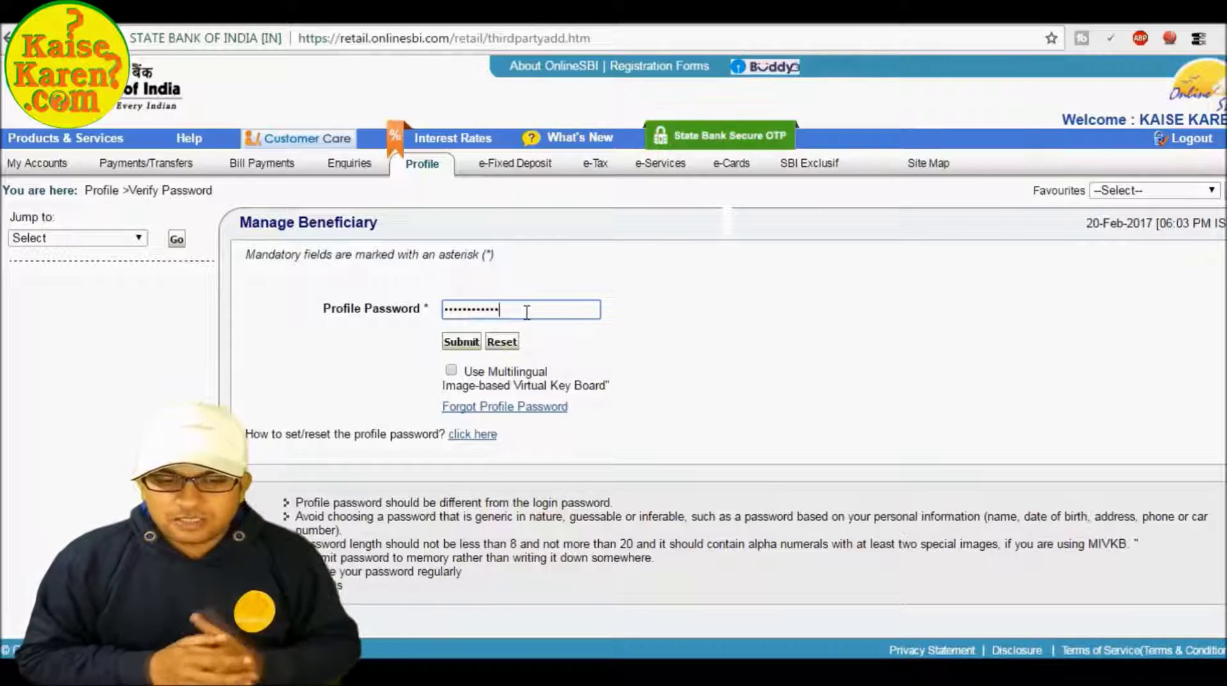
text(••••••••••••••••••)
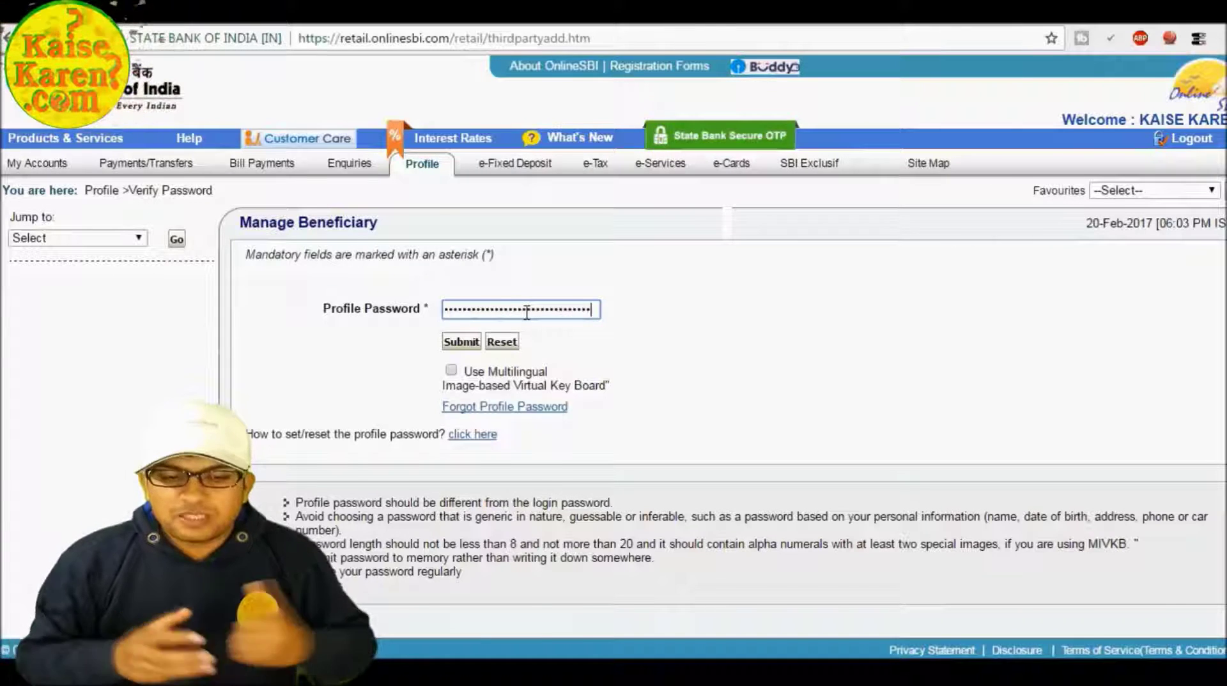
key(Return)
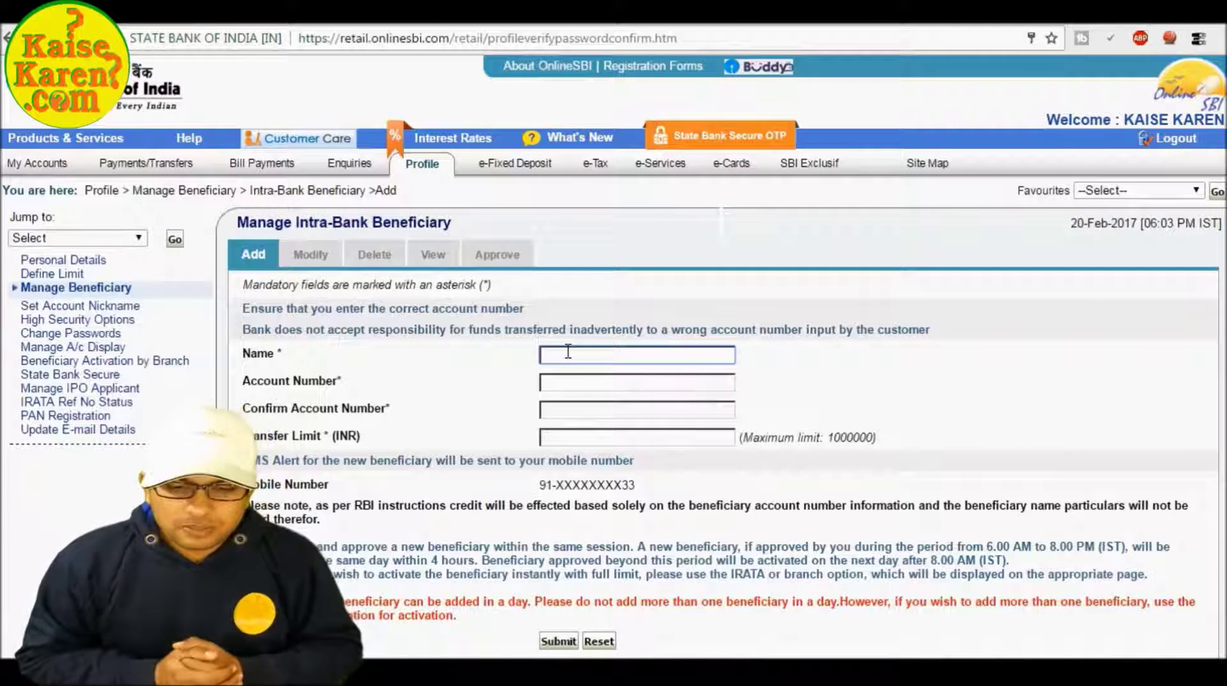
Enter the beneficiary name, account number and its confirmation, set a 1000000 transfer limit, and submit.
text(APNA NAAM)
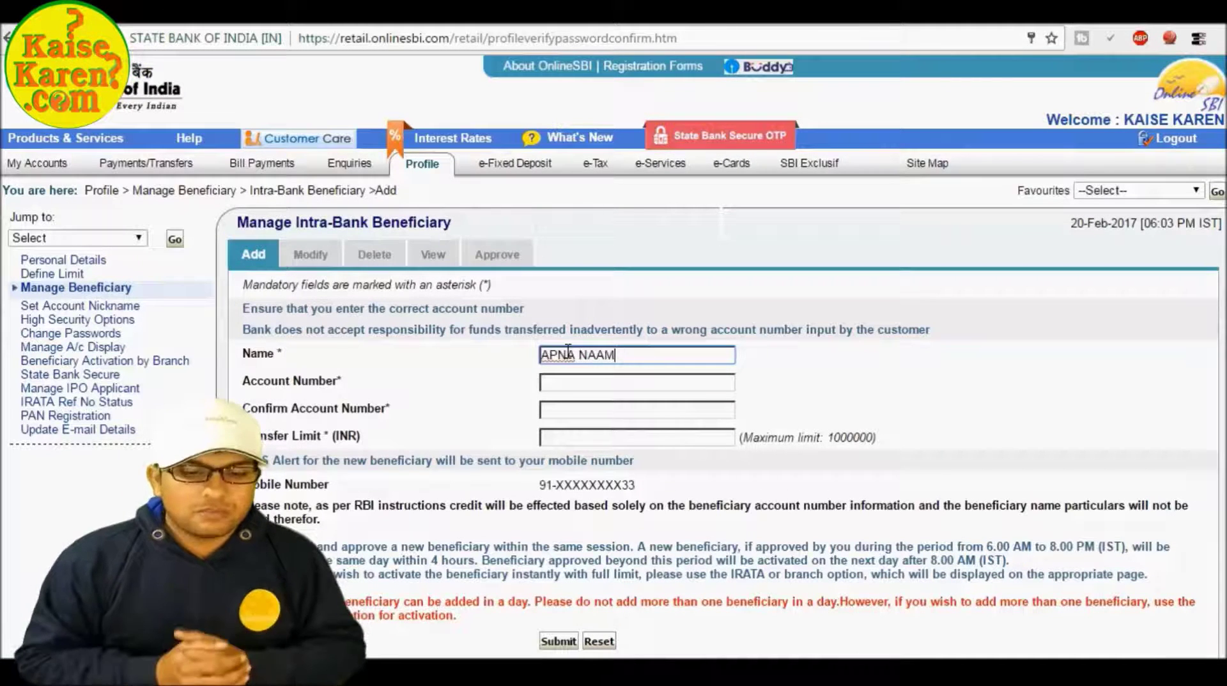
key(Tab)
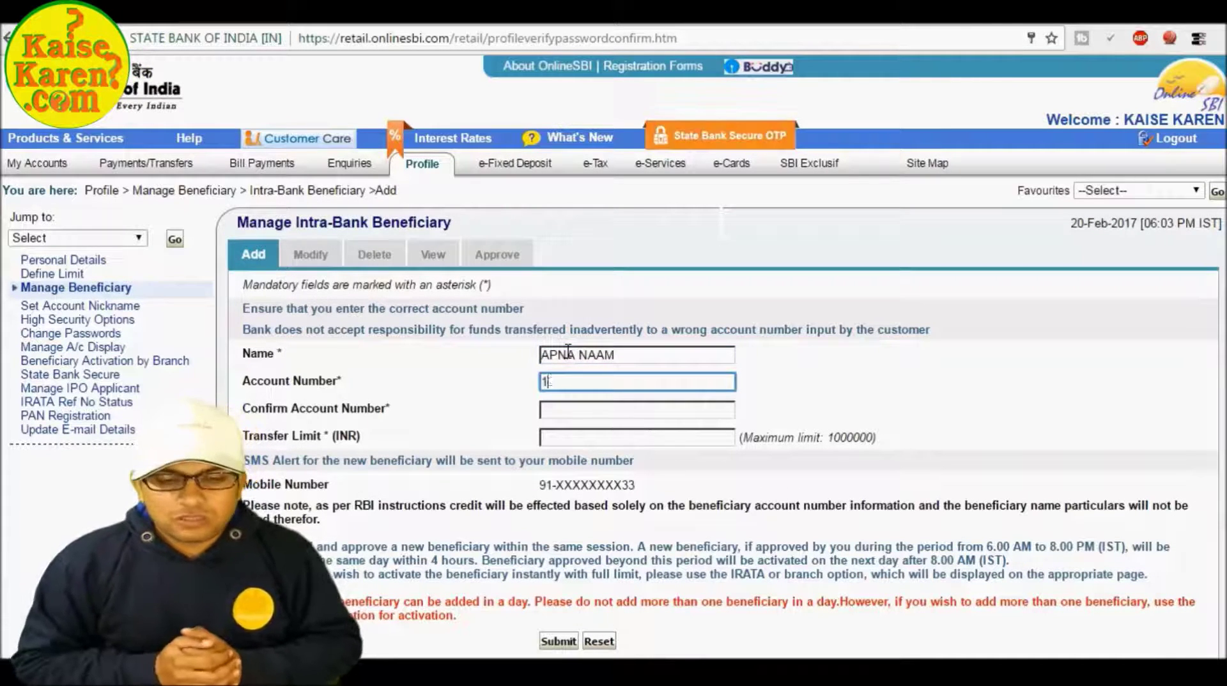
text(123456789101)
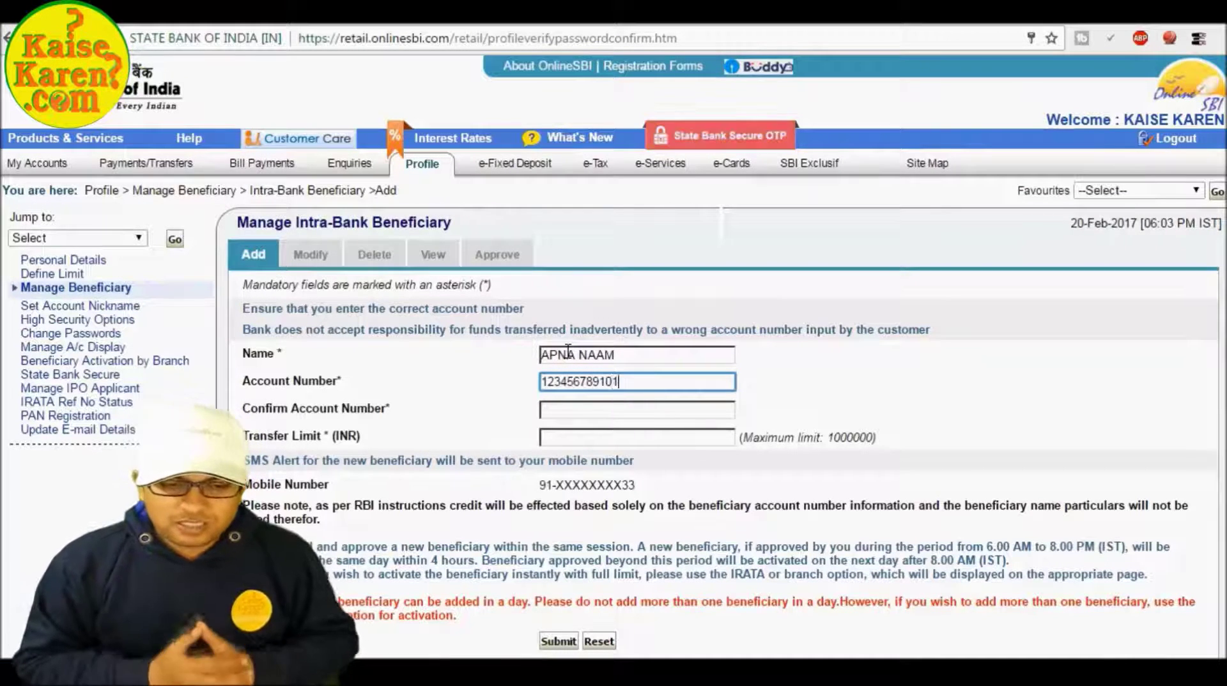
text(1112)
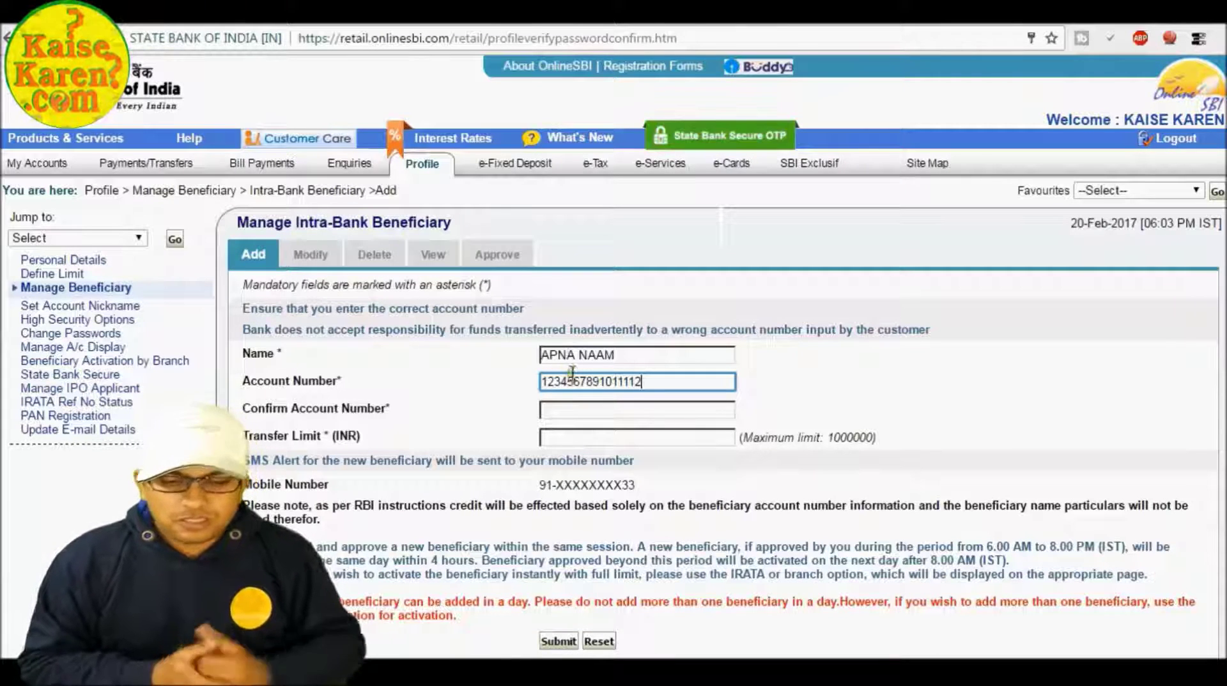
double_click(575, 379)
click(575, 379)
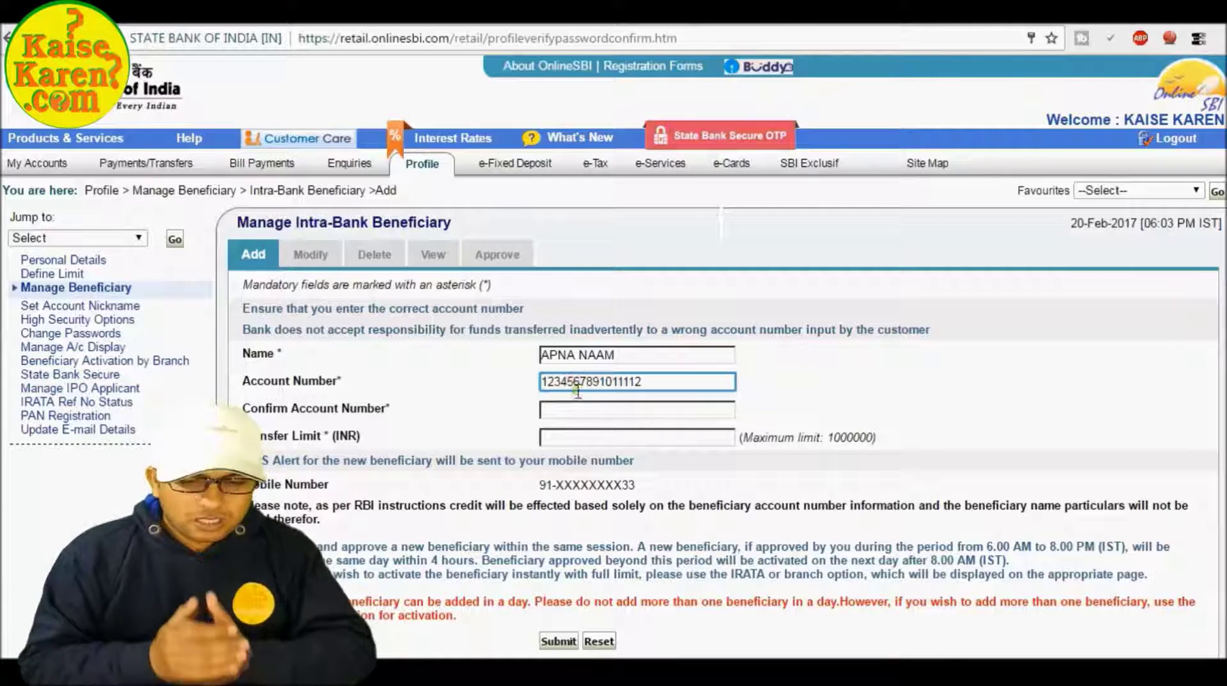
click(575, 412)
text(123456789)
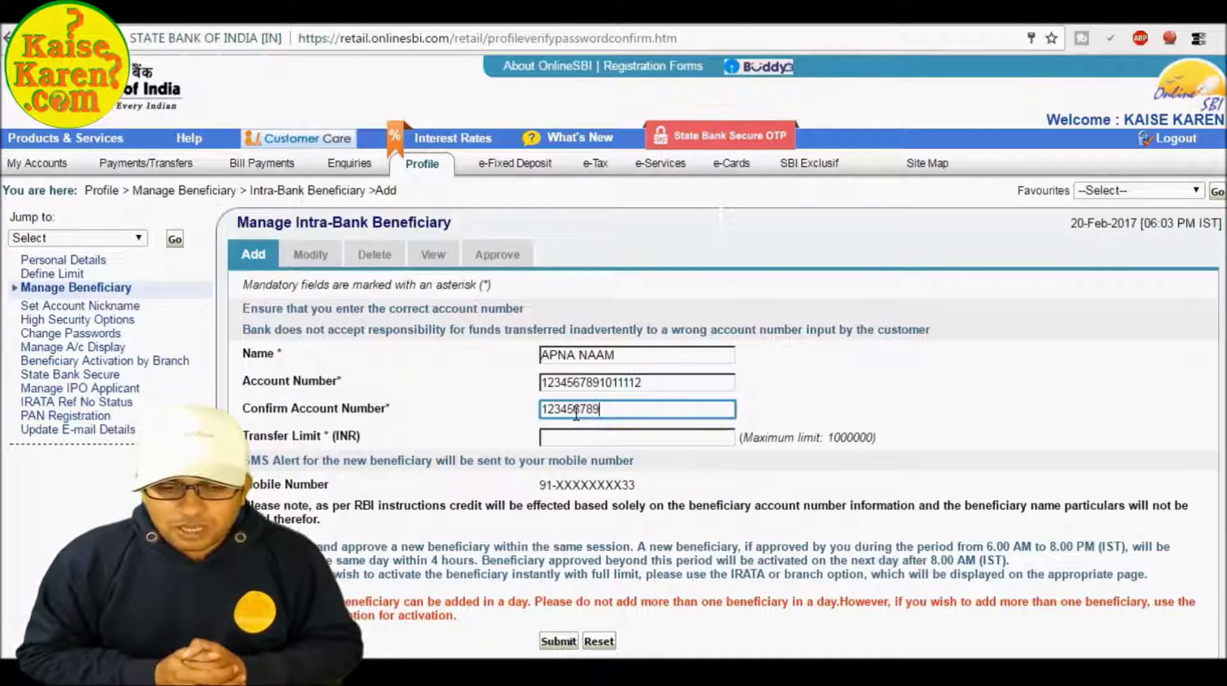
text(1011112)
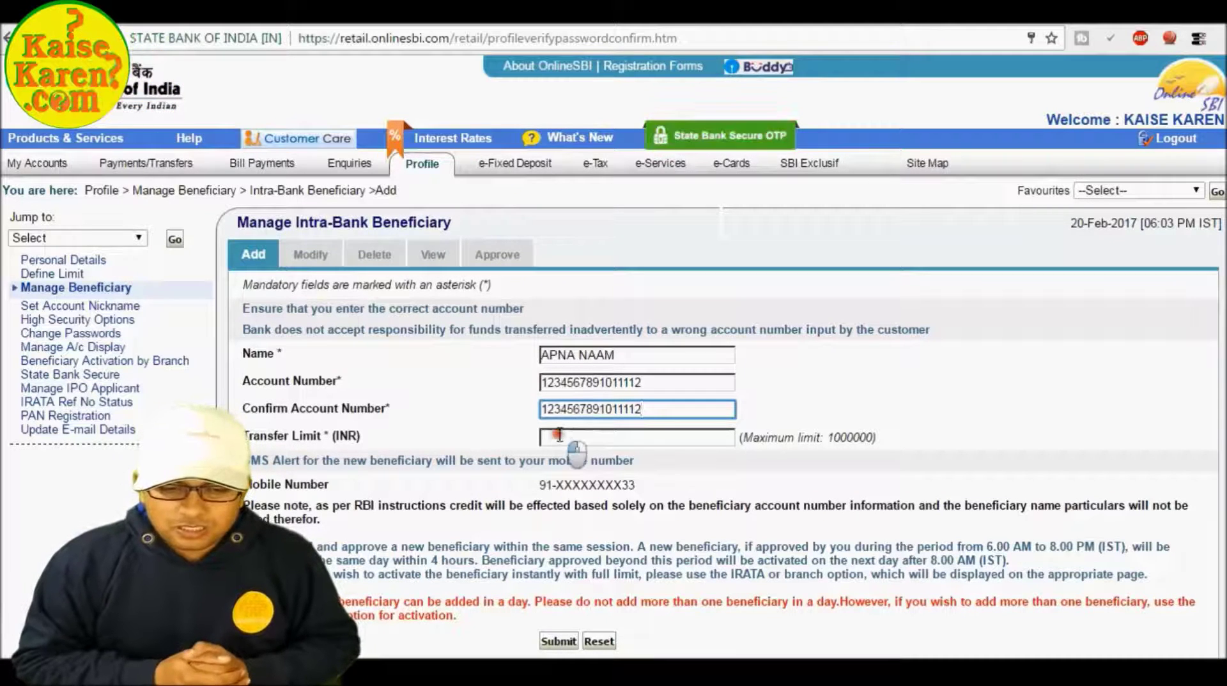
click(560, 436)
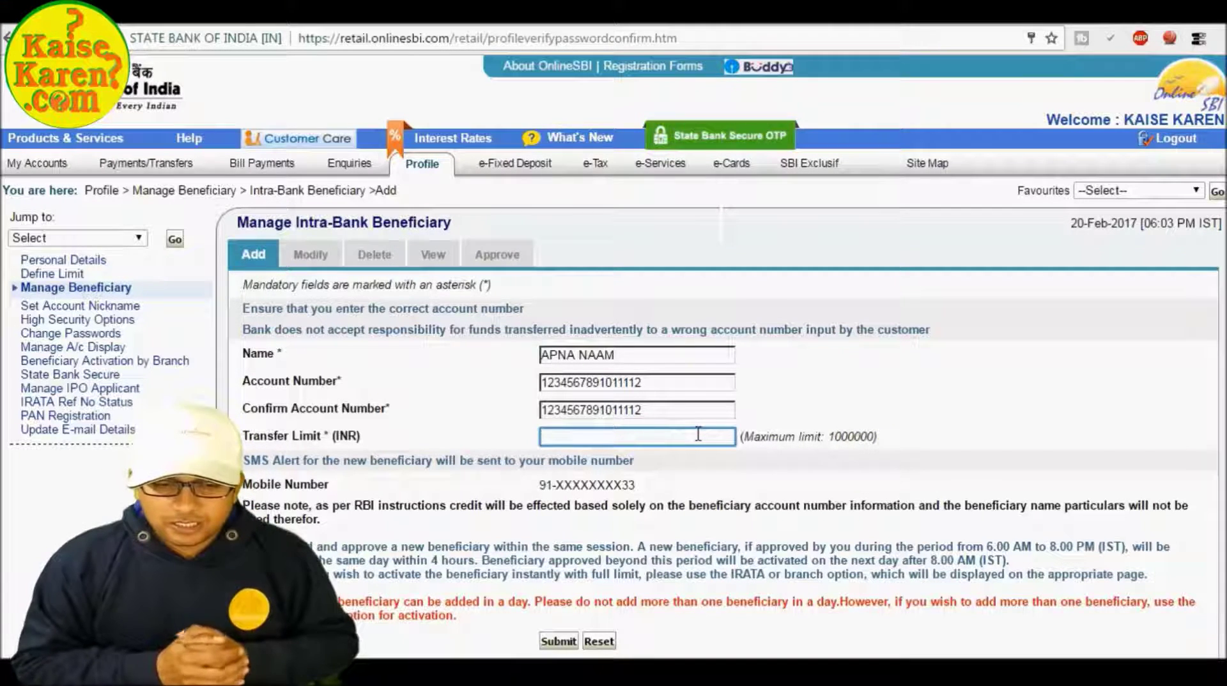
text(1000000)
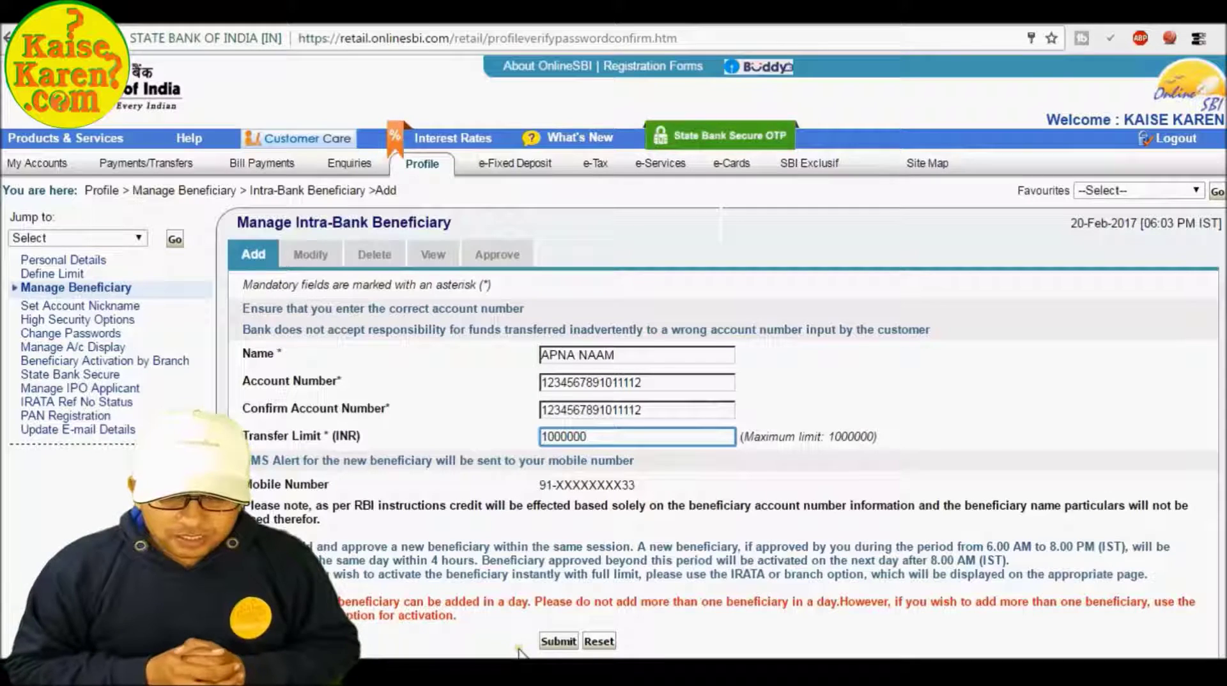
click(558, 642)
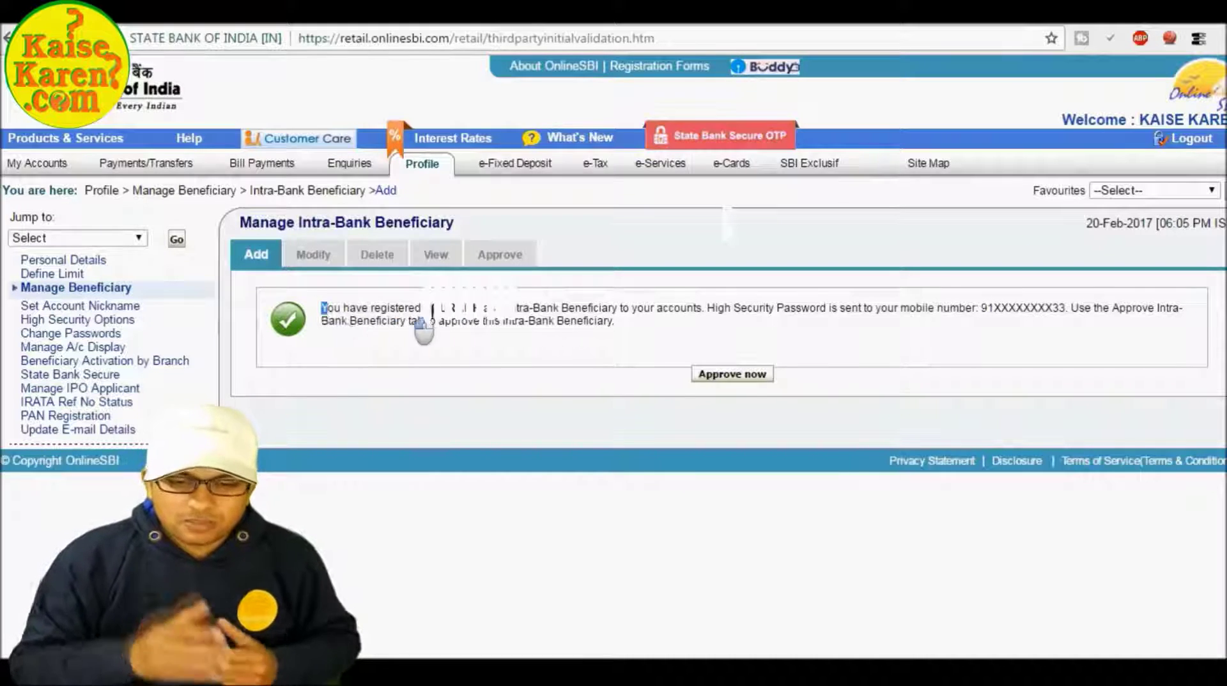
Choose Approve now, then Approve Beneficiary with the Approve through OTP option.
drag(320, 308, 535, 330)
click(635, 329)
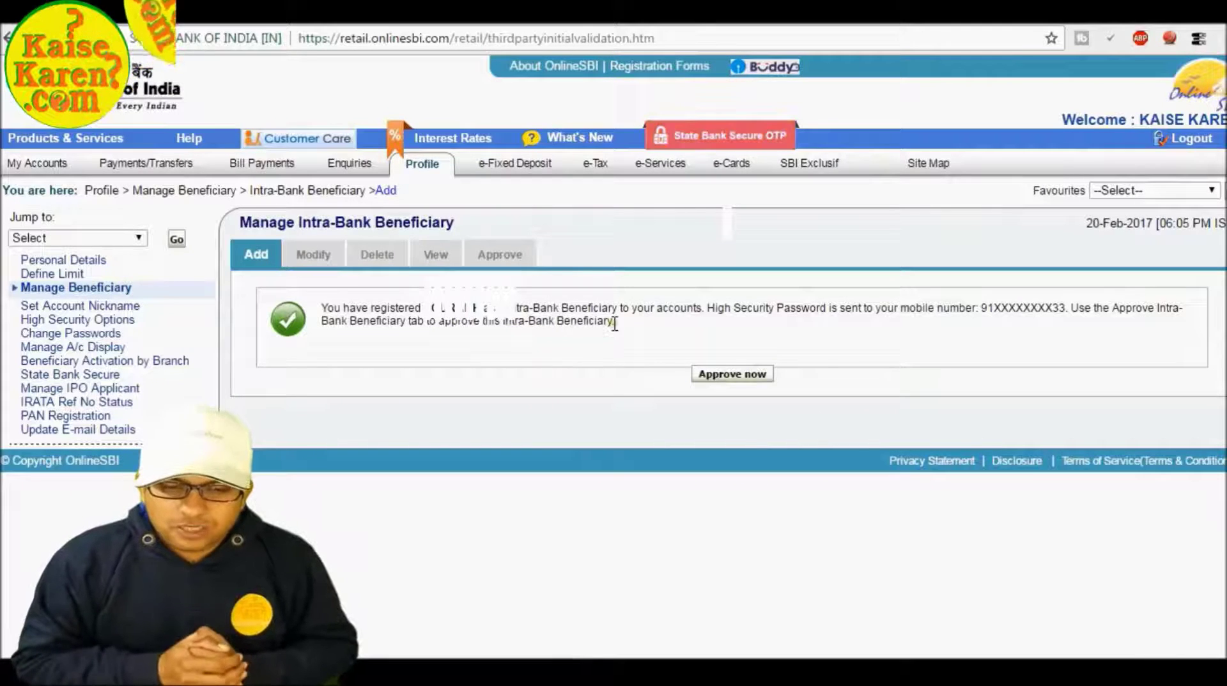
click(727, 376)
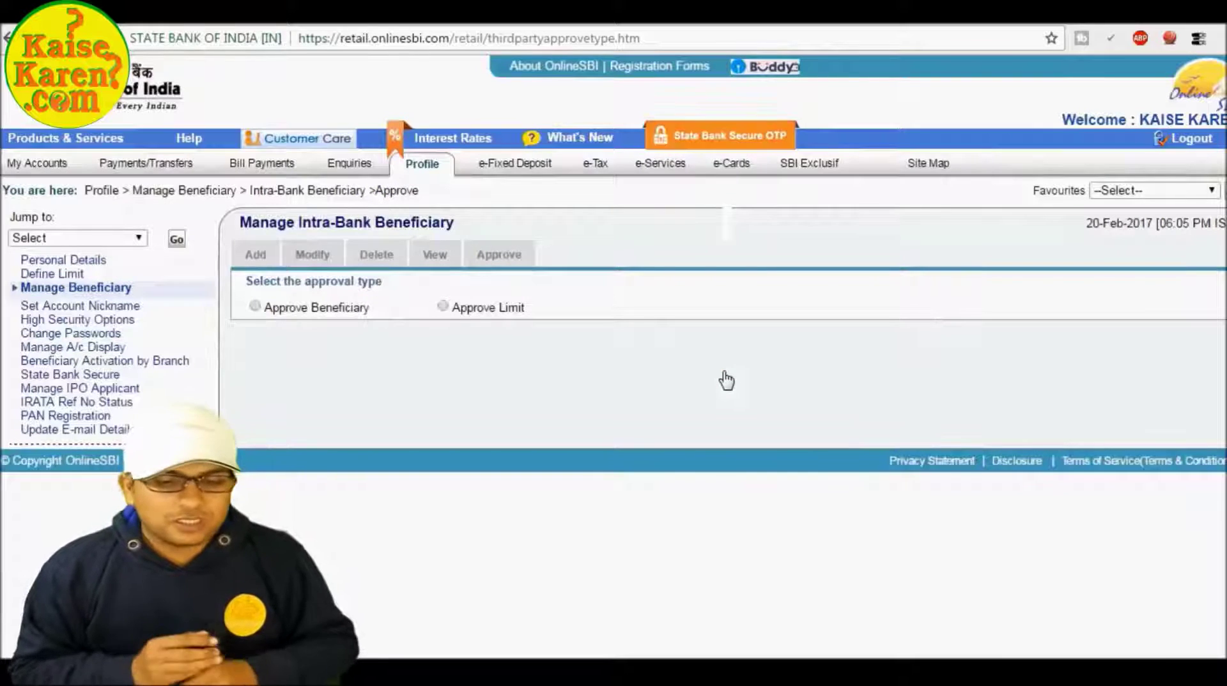
click(255, 306)
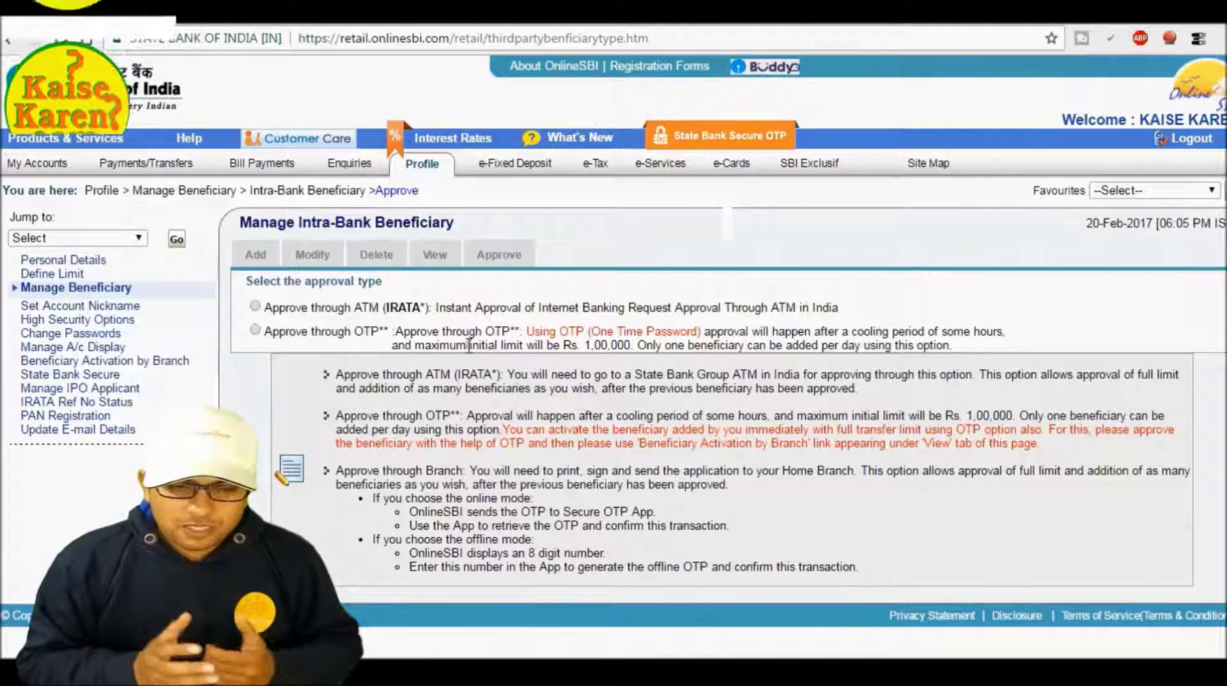
click(255, 329)
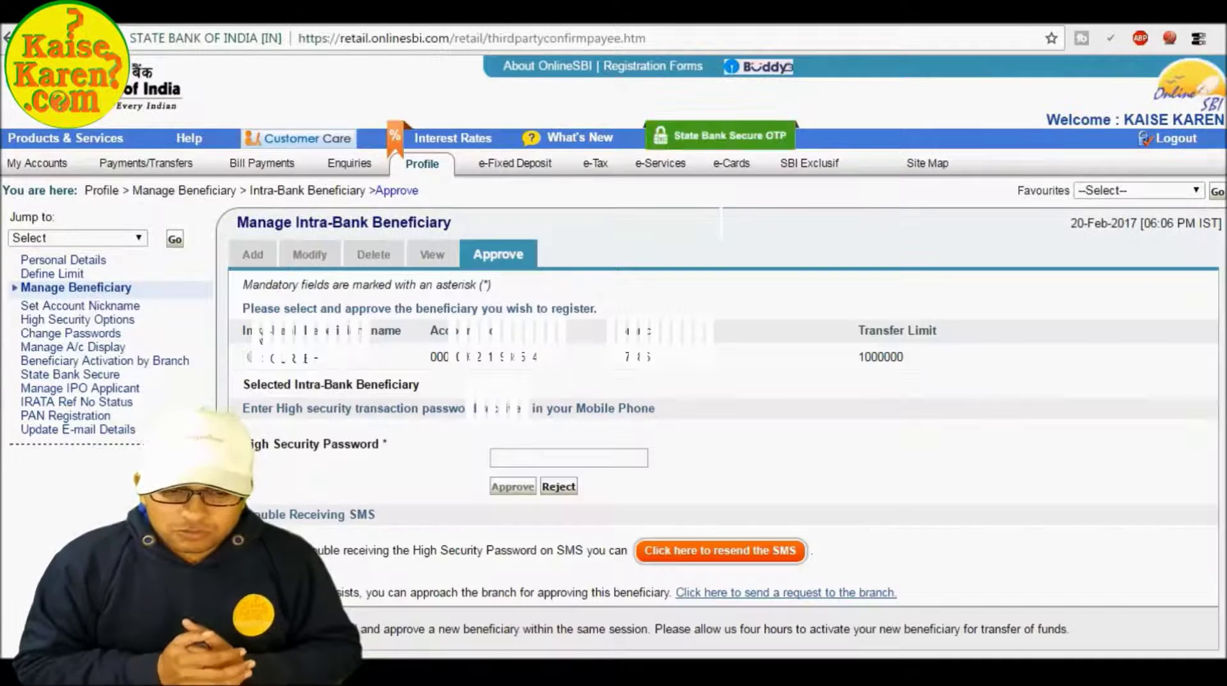
Select the new beneficiary, enter the SMS high security password, and approve it.
click(515, 456)
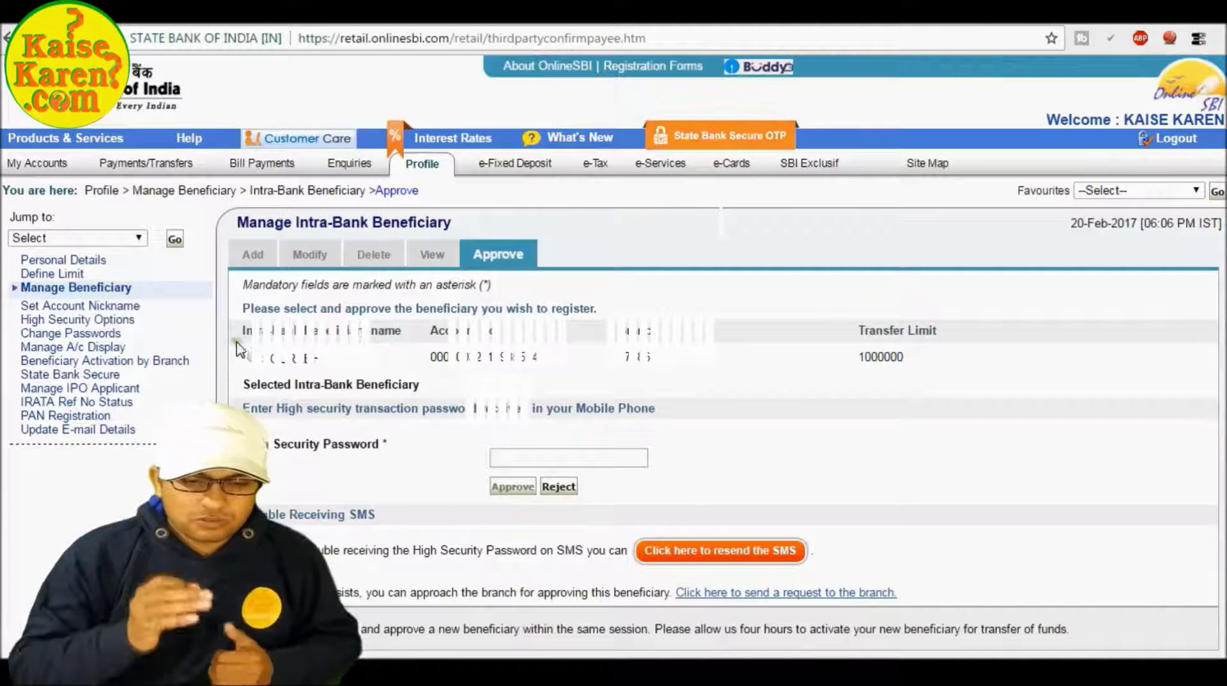
click(250, 357)
click(513, 456)
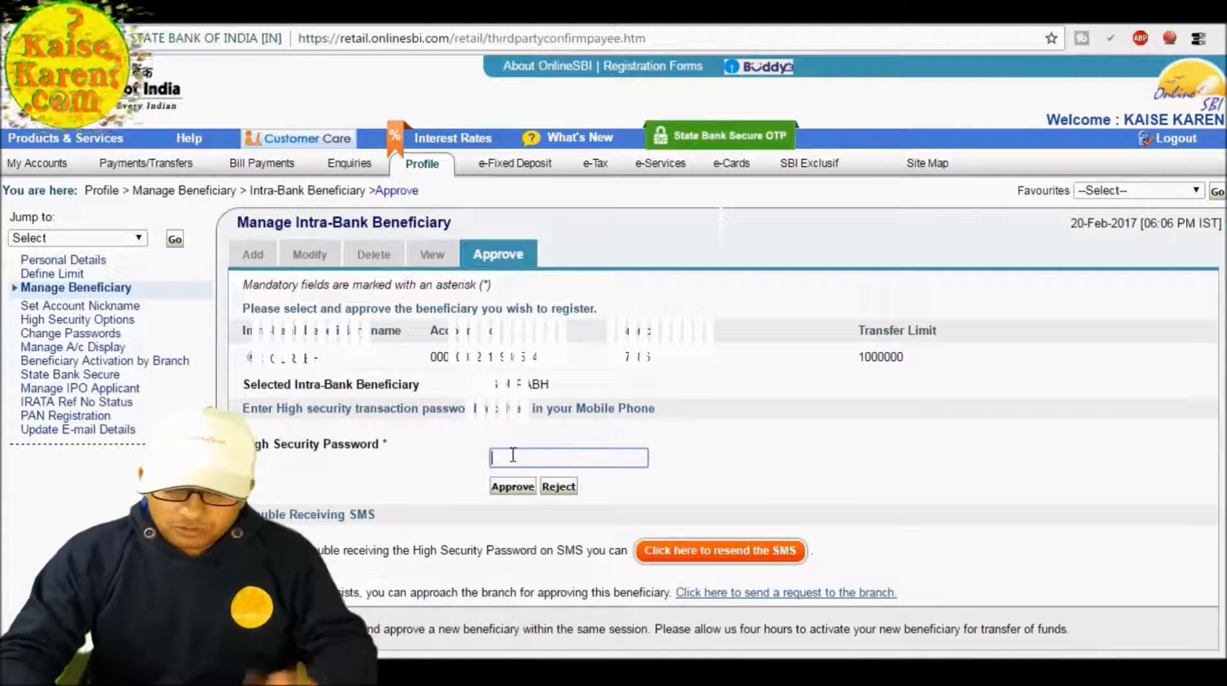
text(••)
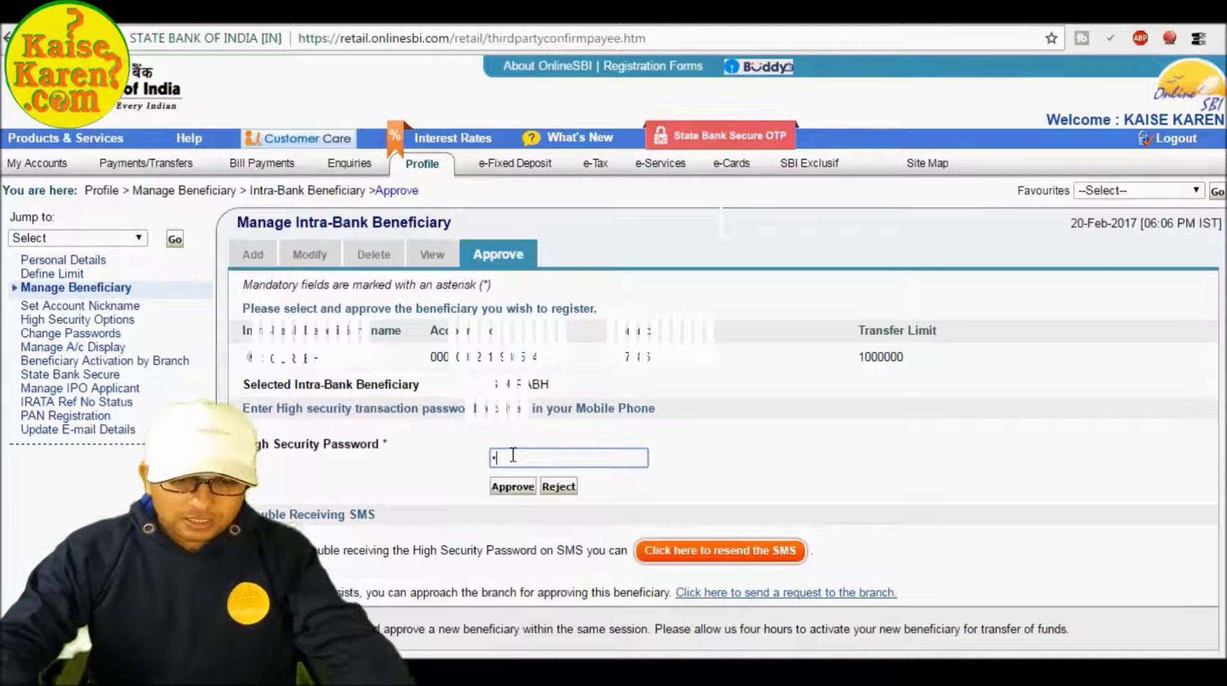
text(••)
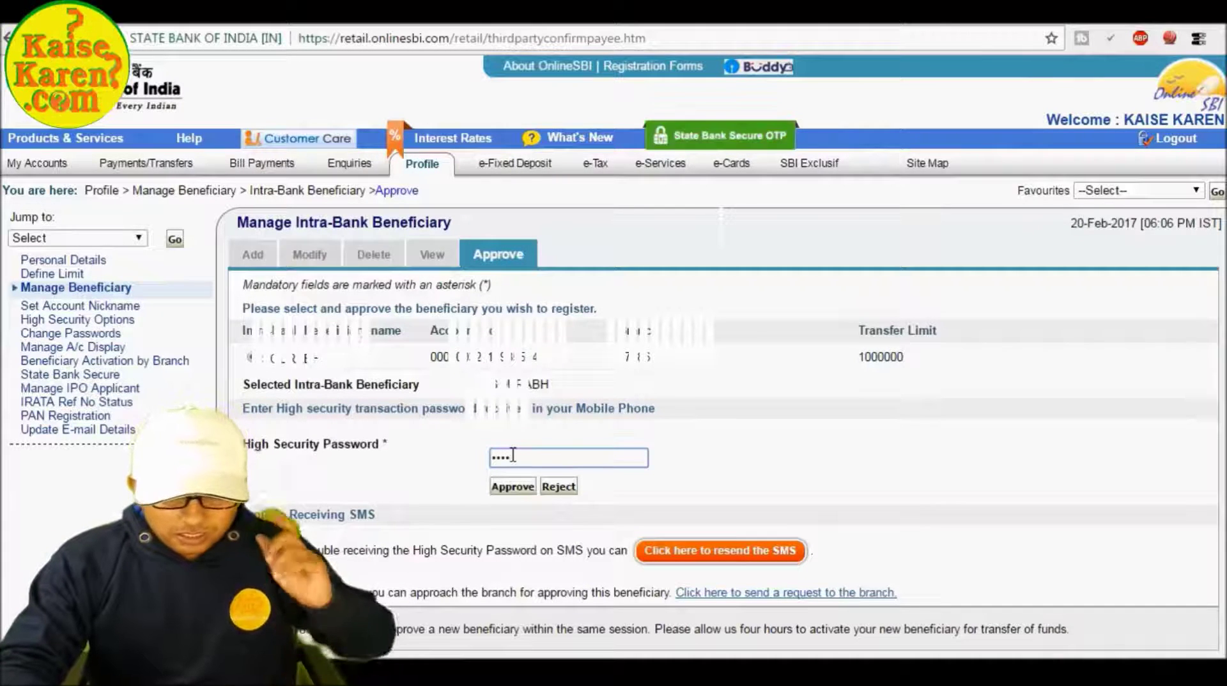
text(••)
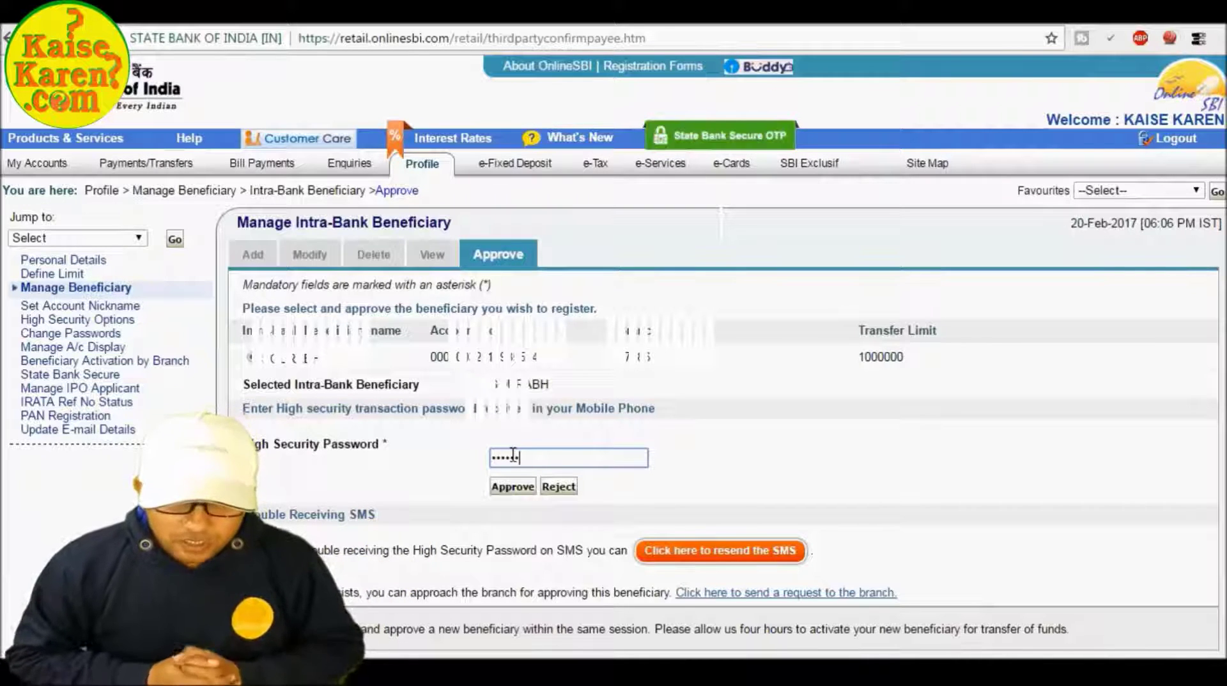
text(••)
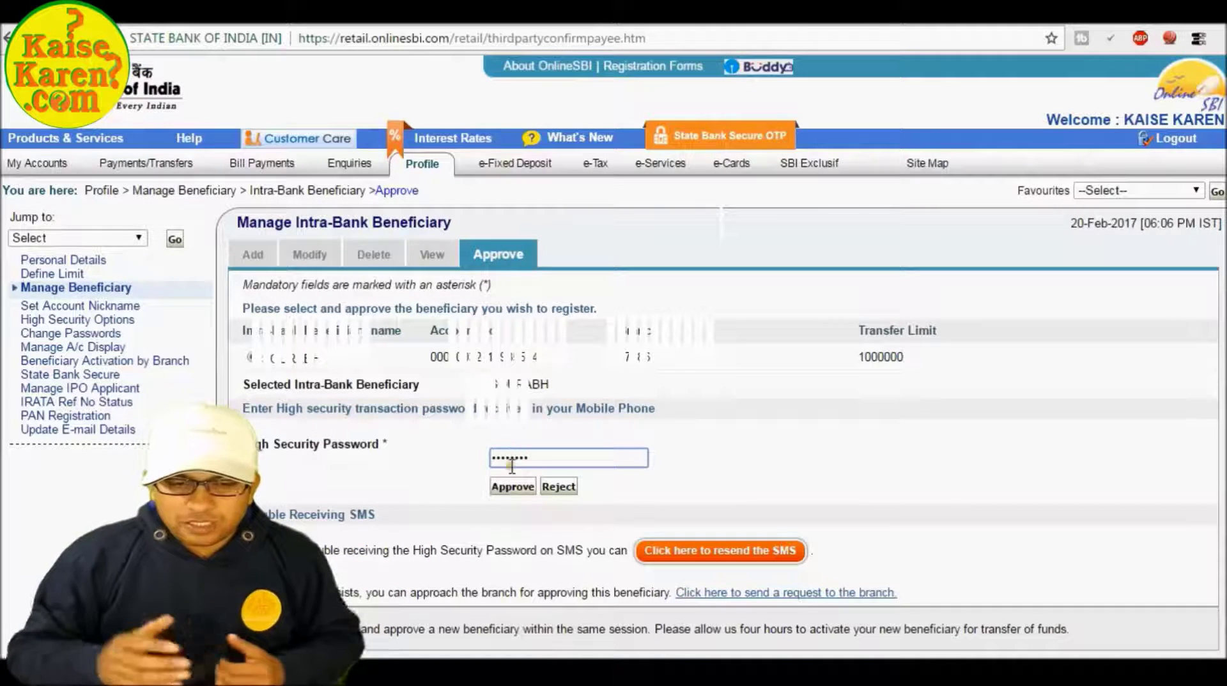
click(513, 487)
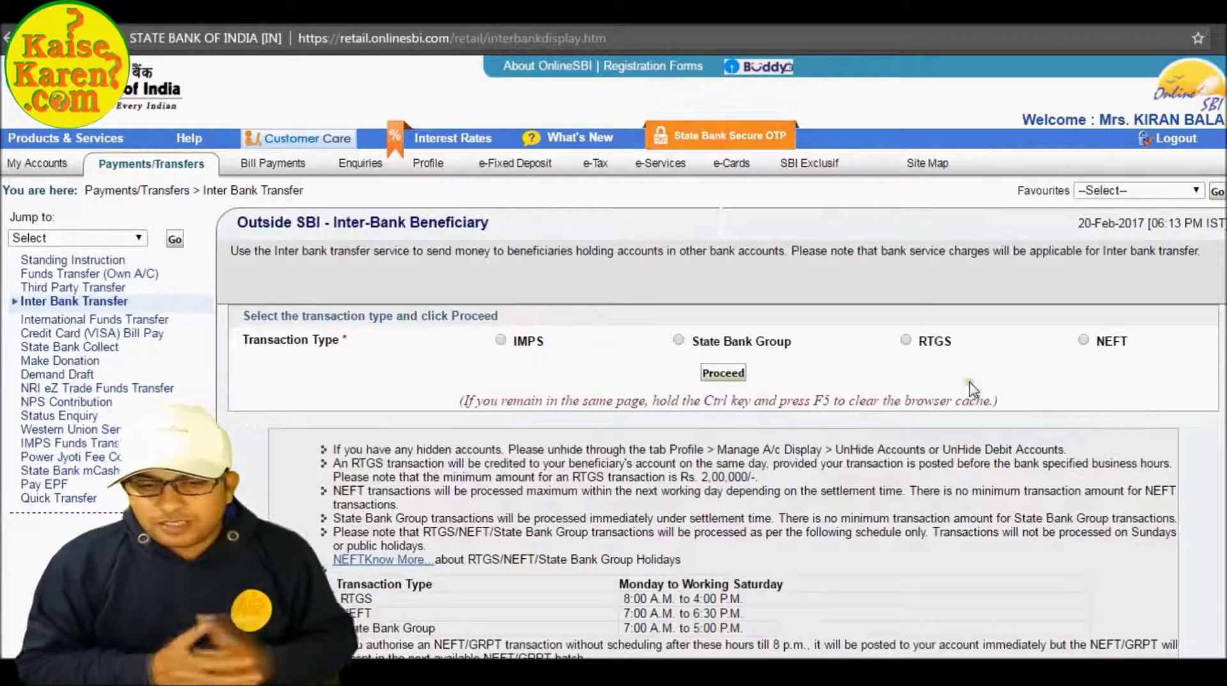
Choose NEFT as the inter-bank transaction type and proceed.
mouse_move(908, 350)
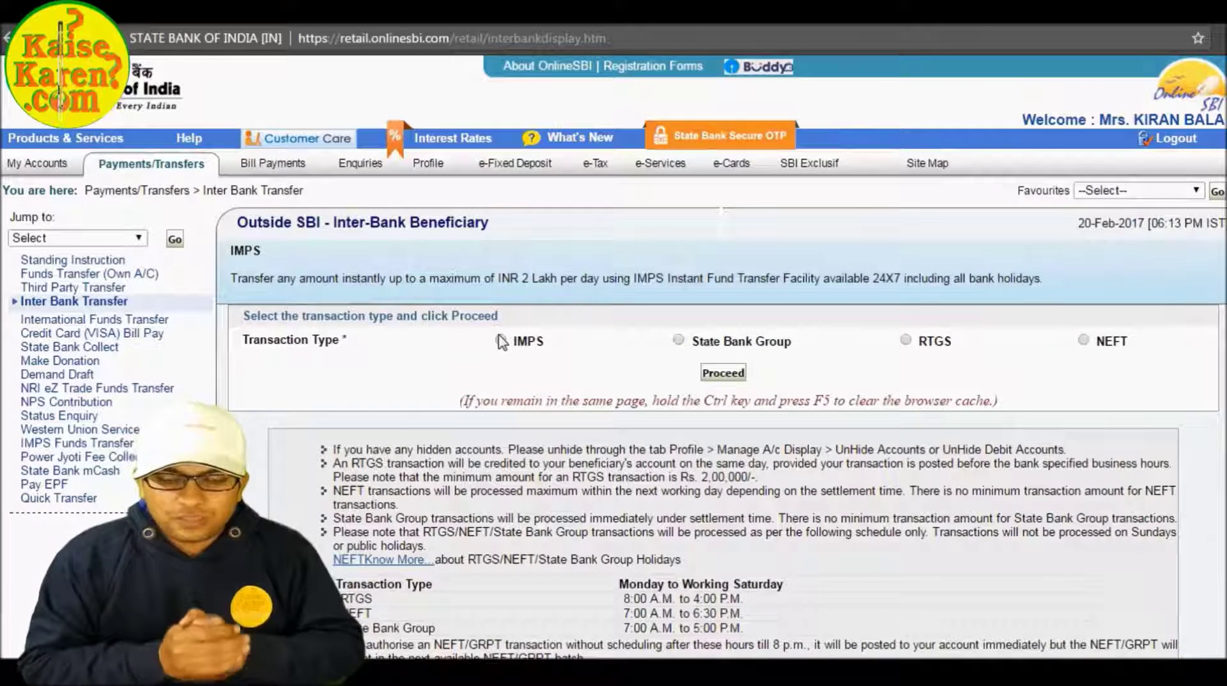
click(1083, 339)
click(723, 373)
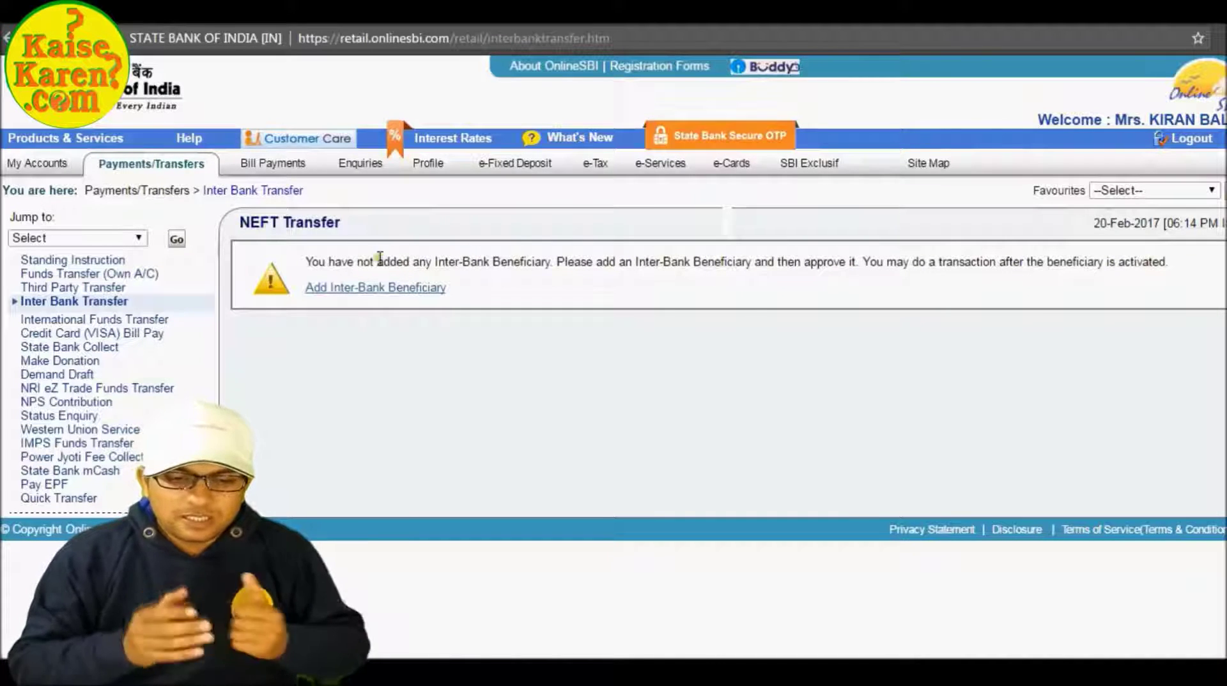
Follow the Add Inter-Bank Beneficiary link and submit the profile password.
click(334, 291)
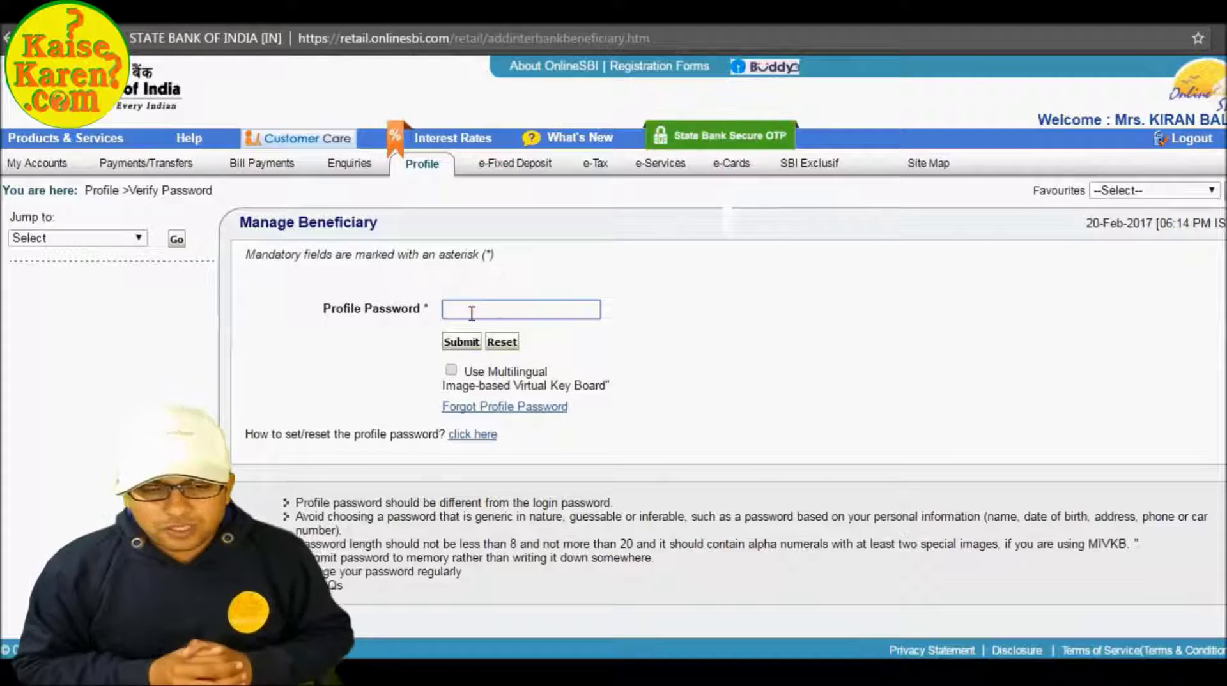
text(**************)
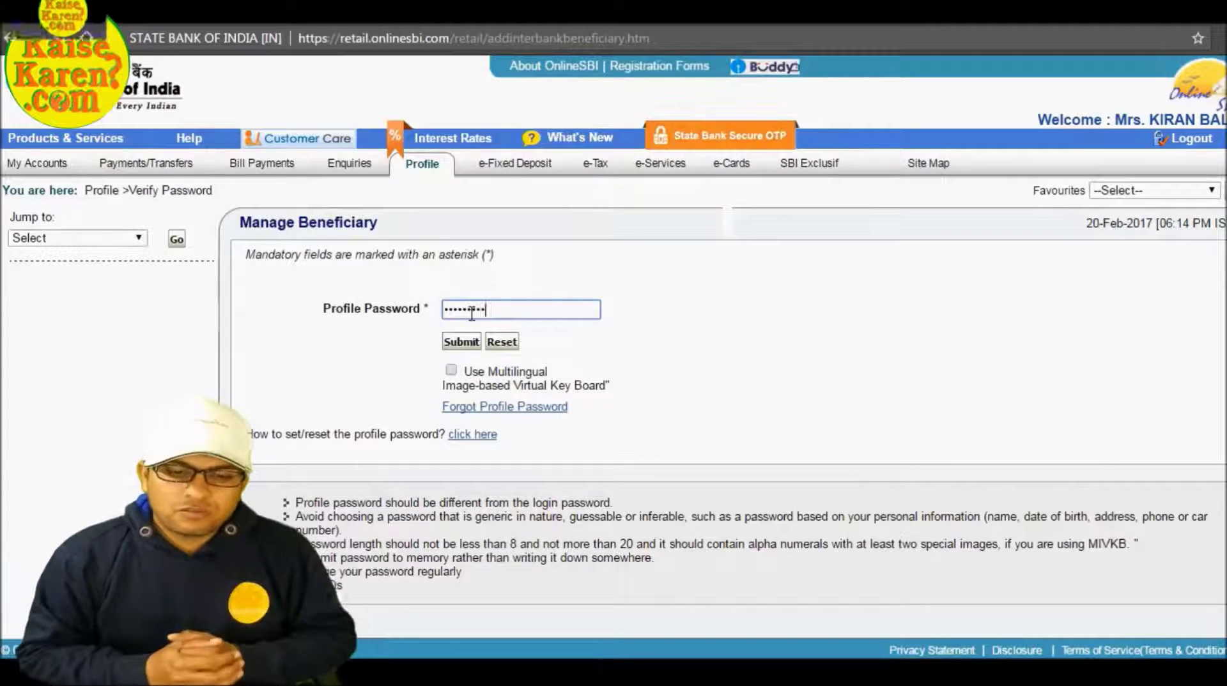
text(***)
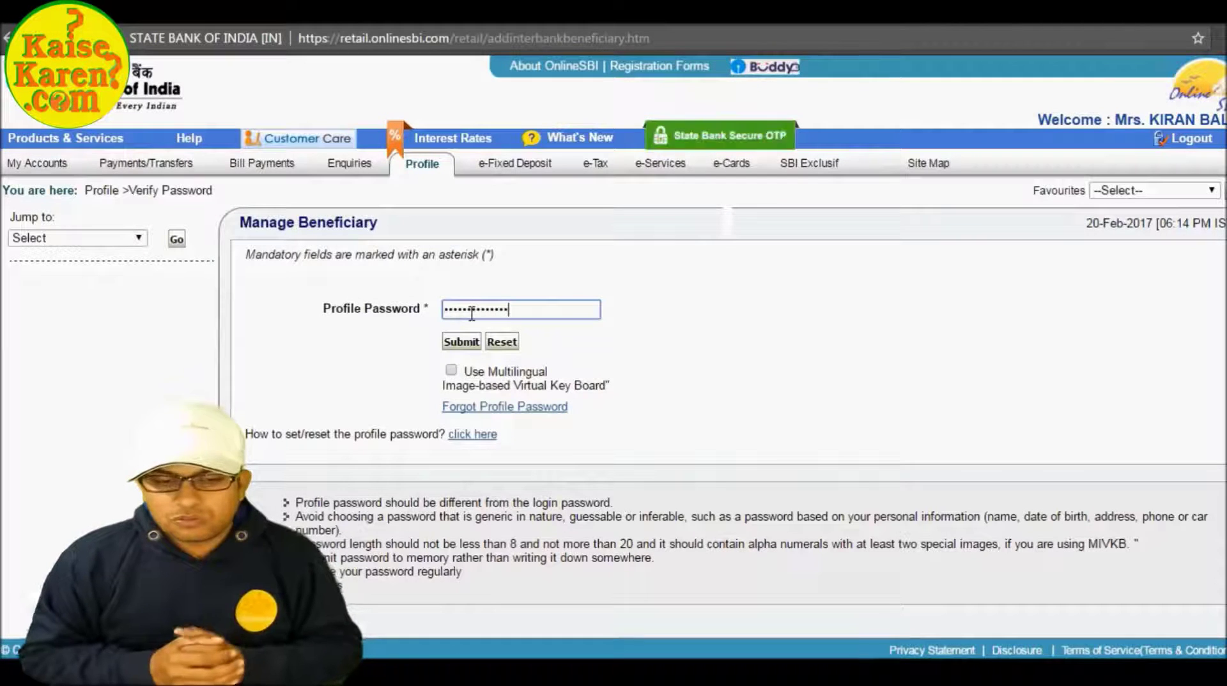
text(***)
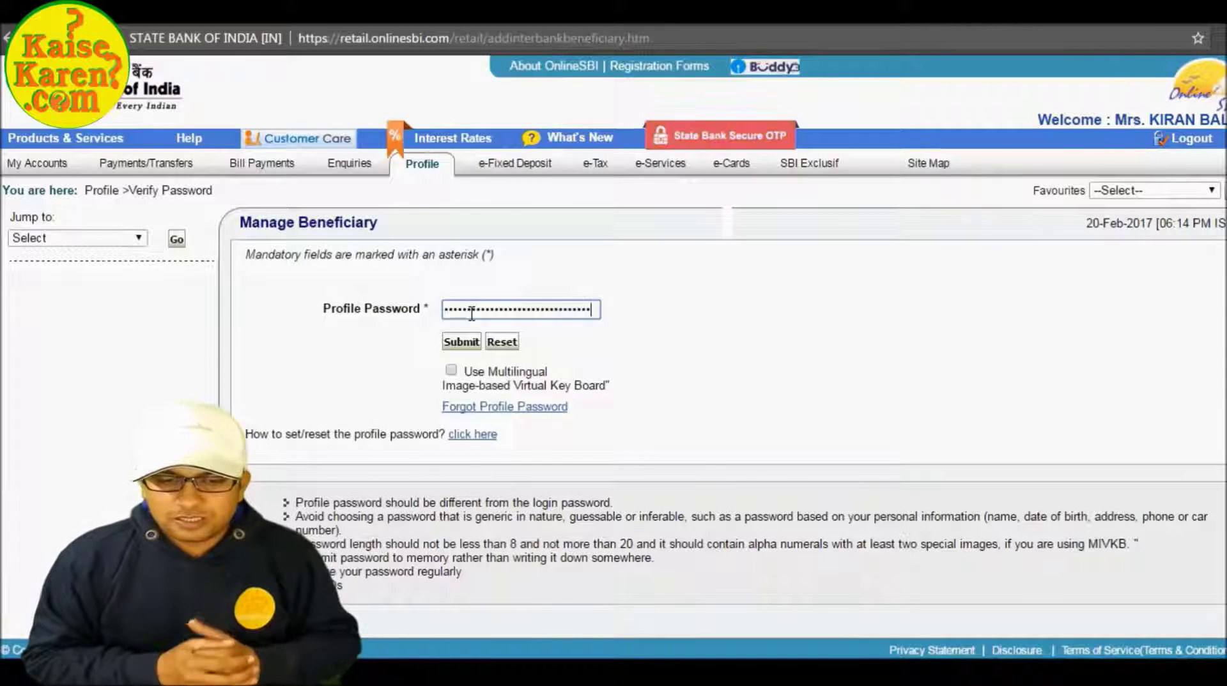
key(Return)
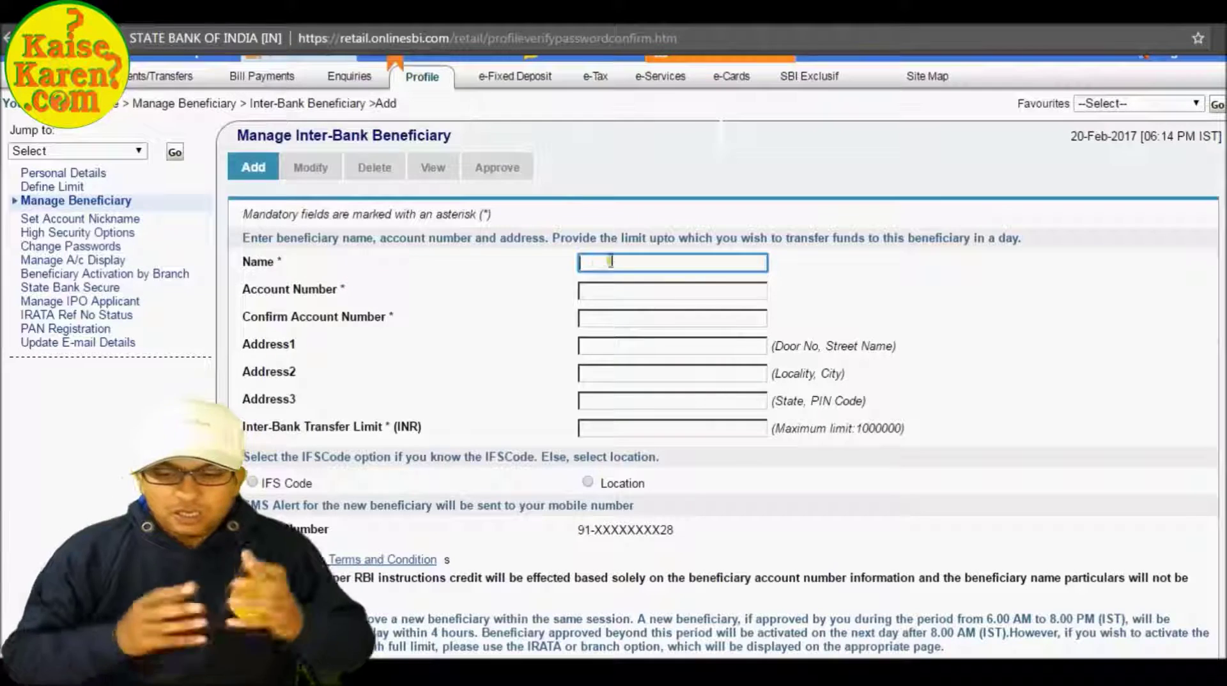
Enter the beneficiary's name, account number and confirmation account number.
click(593, 262)
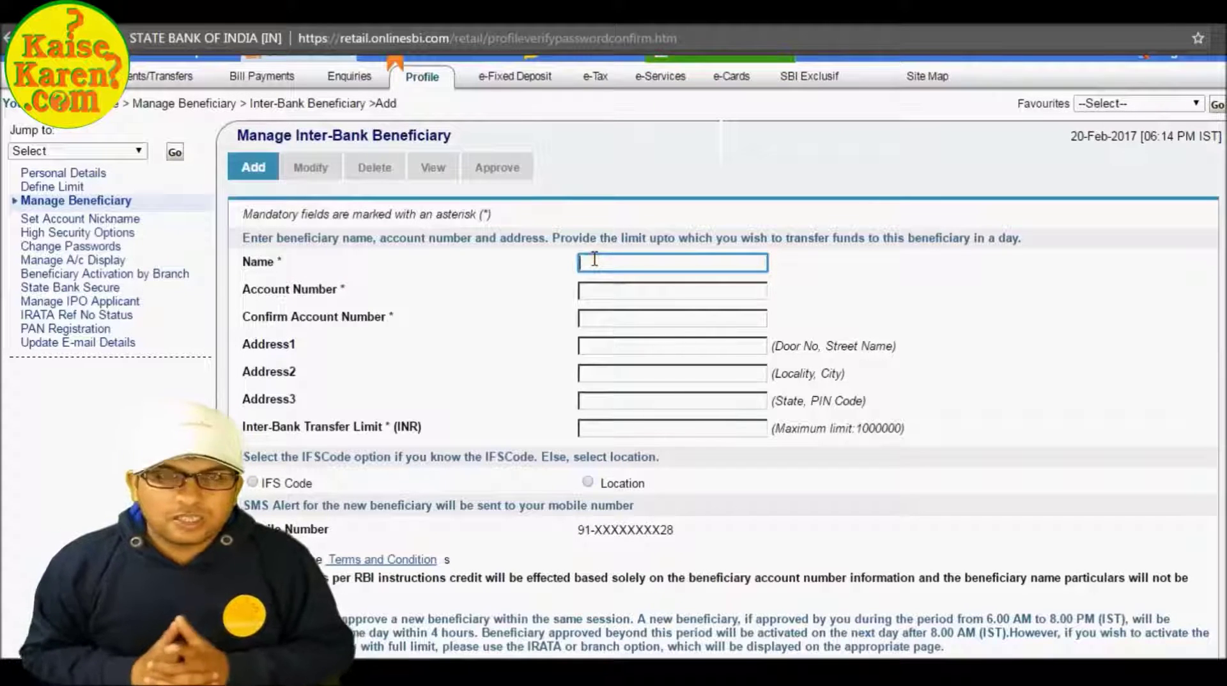
text(apna naam)
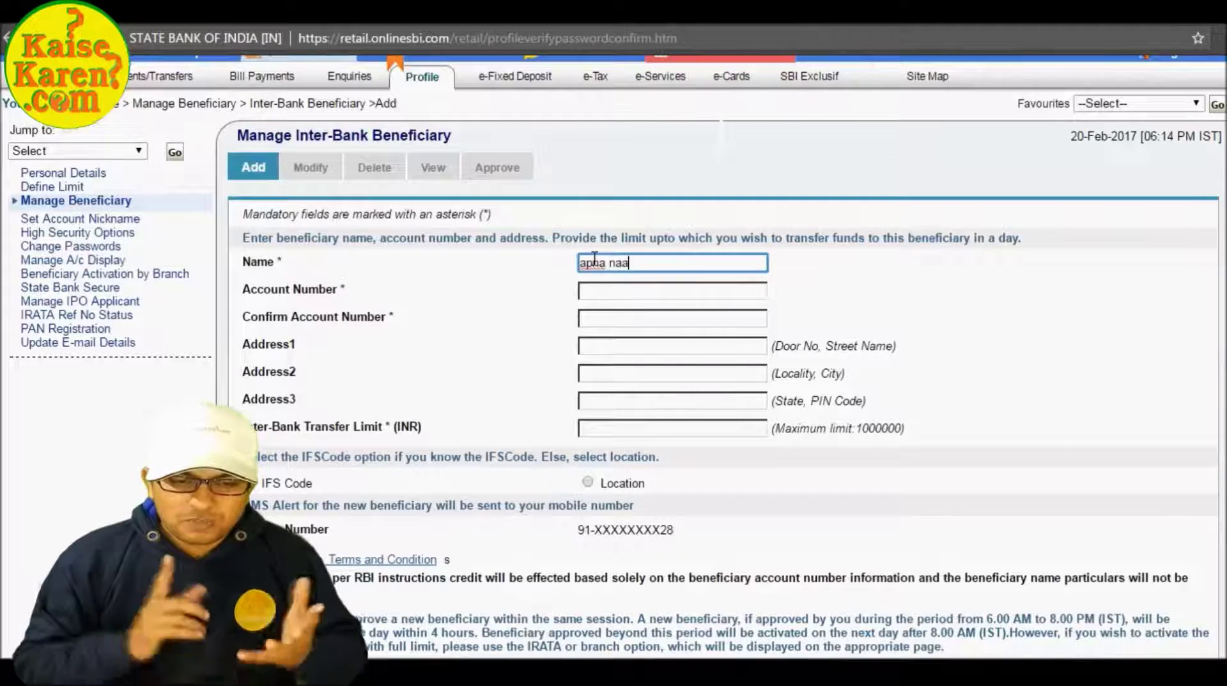
key(Tab)
text(1)
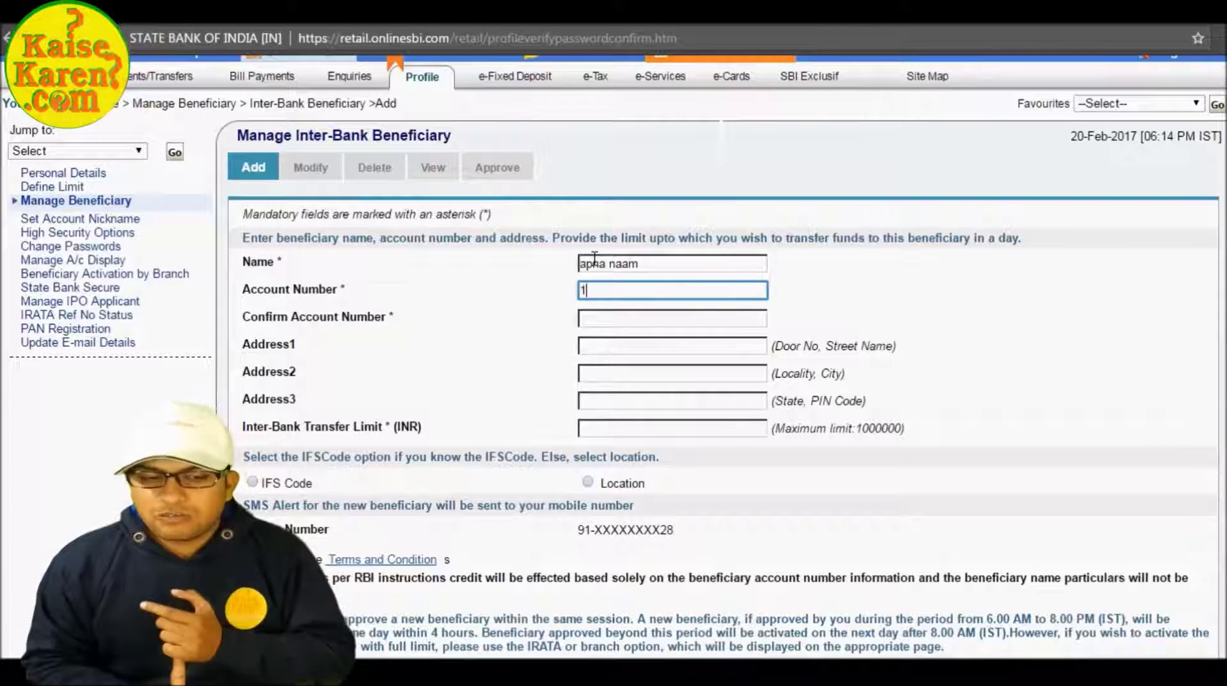
text(2345678)
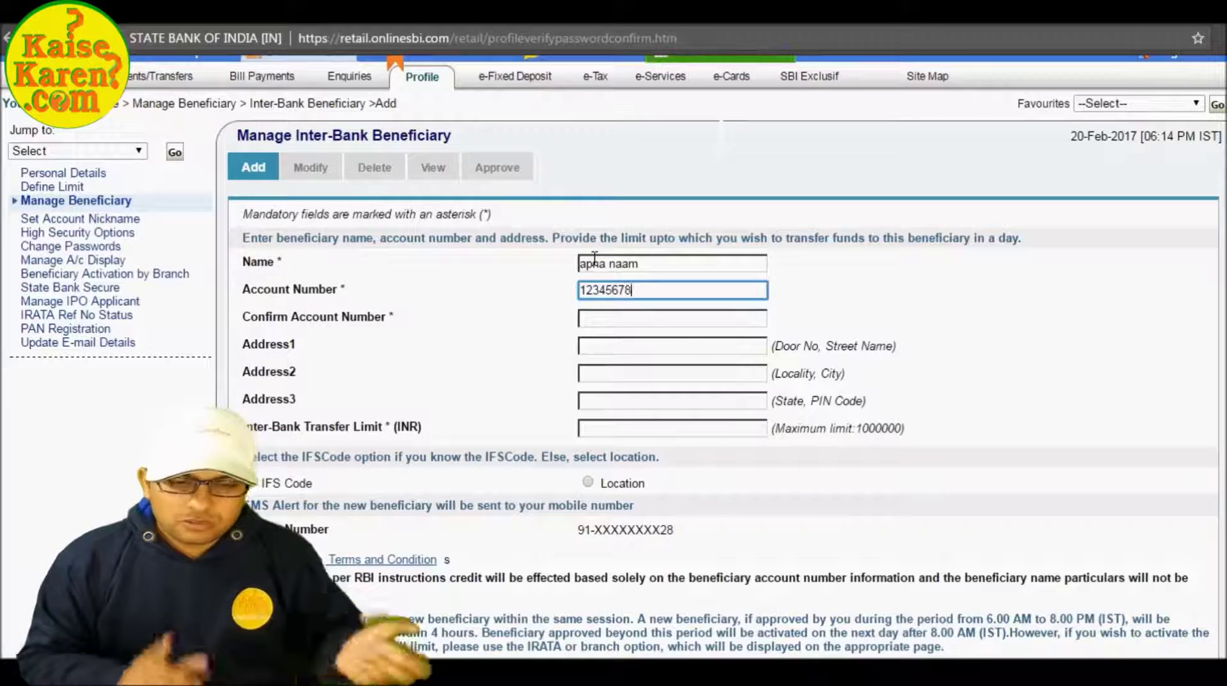
text(9101112)
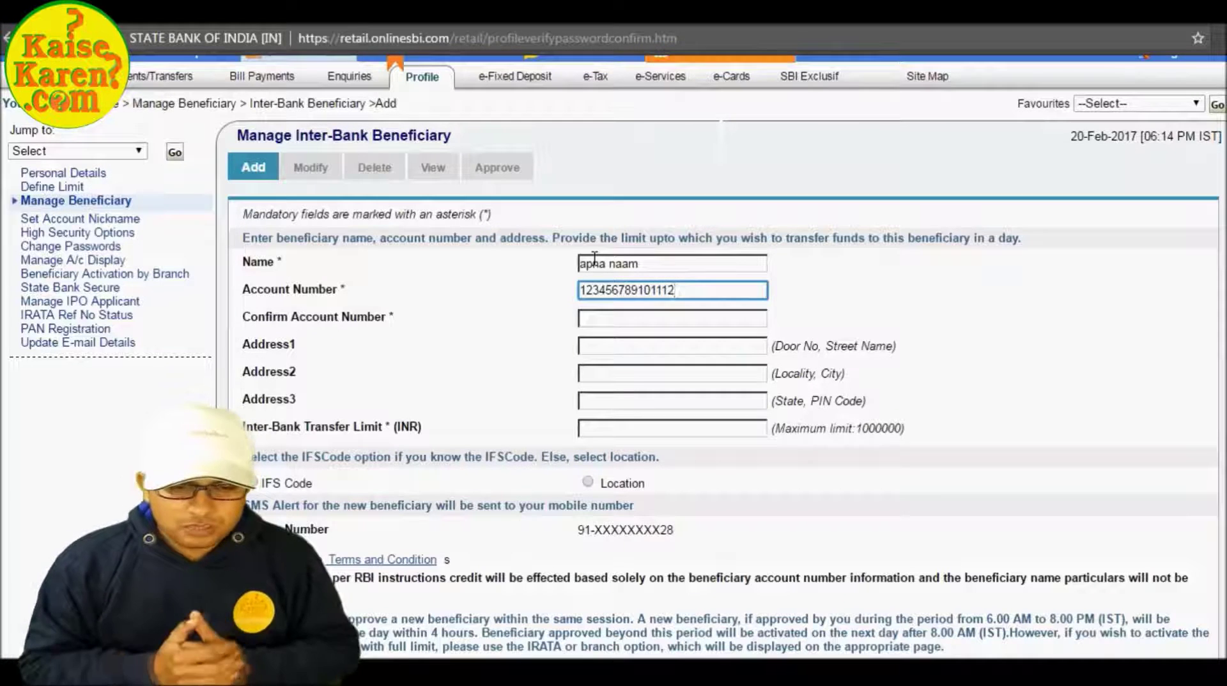
key(Tab)
text(12345678910)
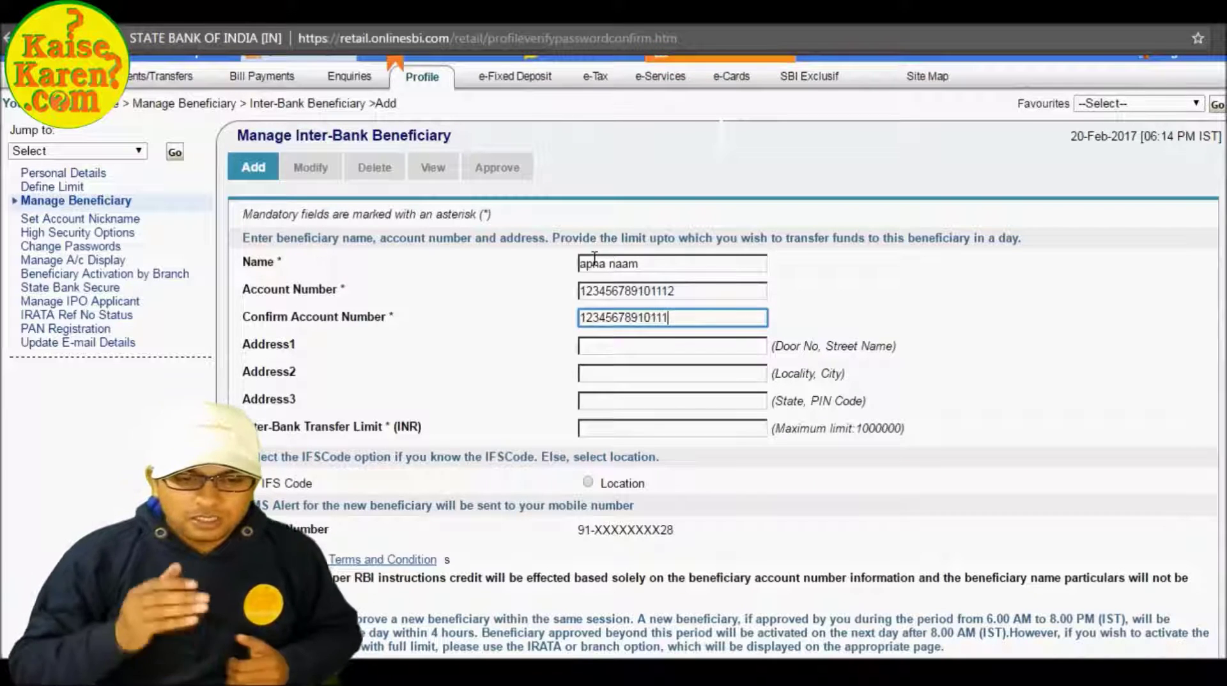
Fill in the Address2 and Address3 lines and set the transfer limit to 1000000.
key(Tab)
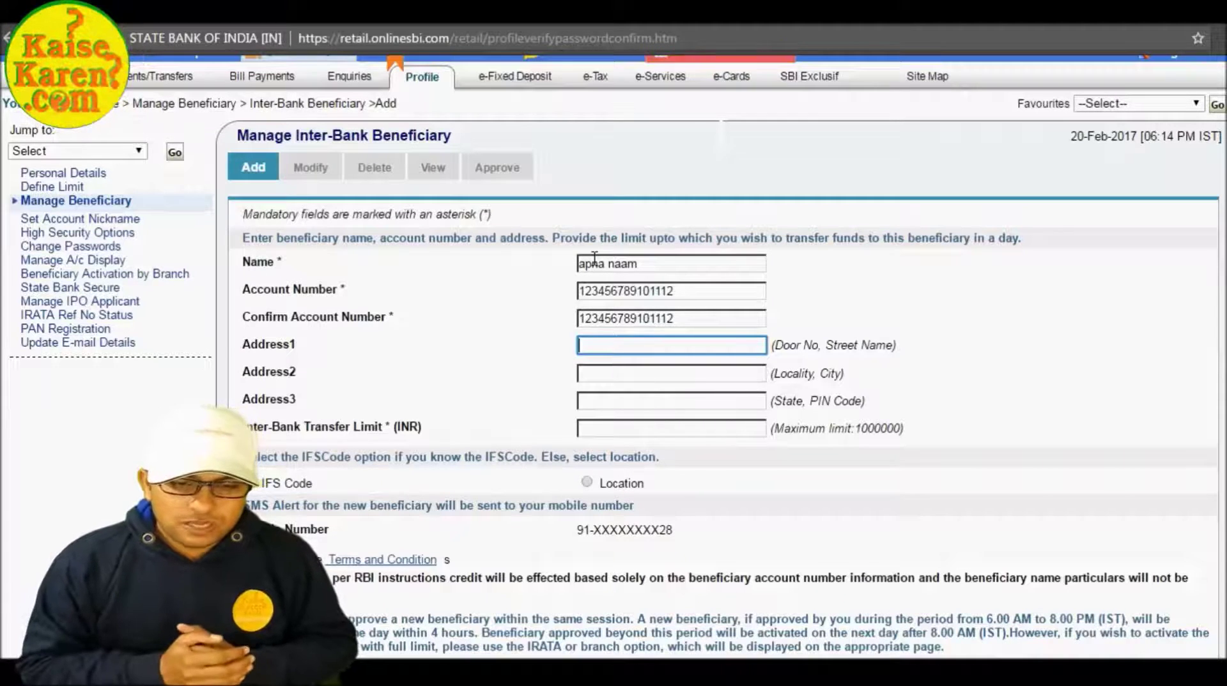
key(Tab)
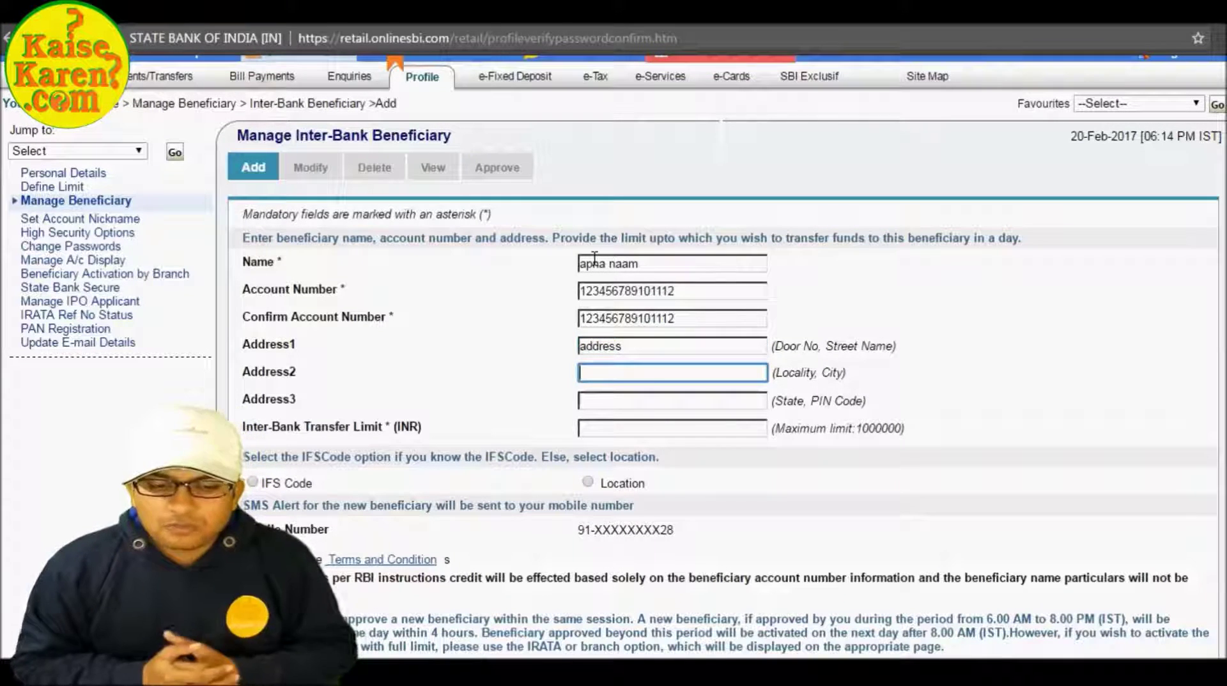
text(city)
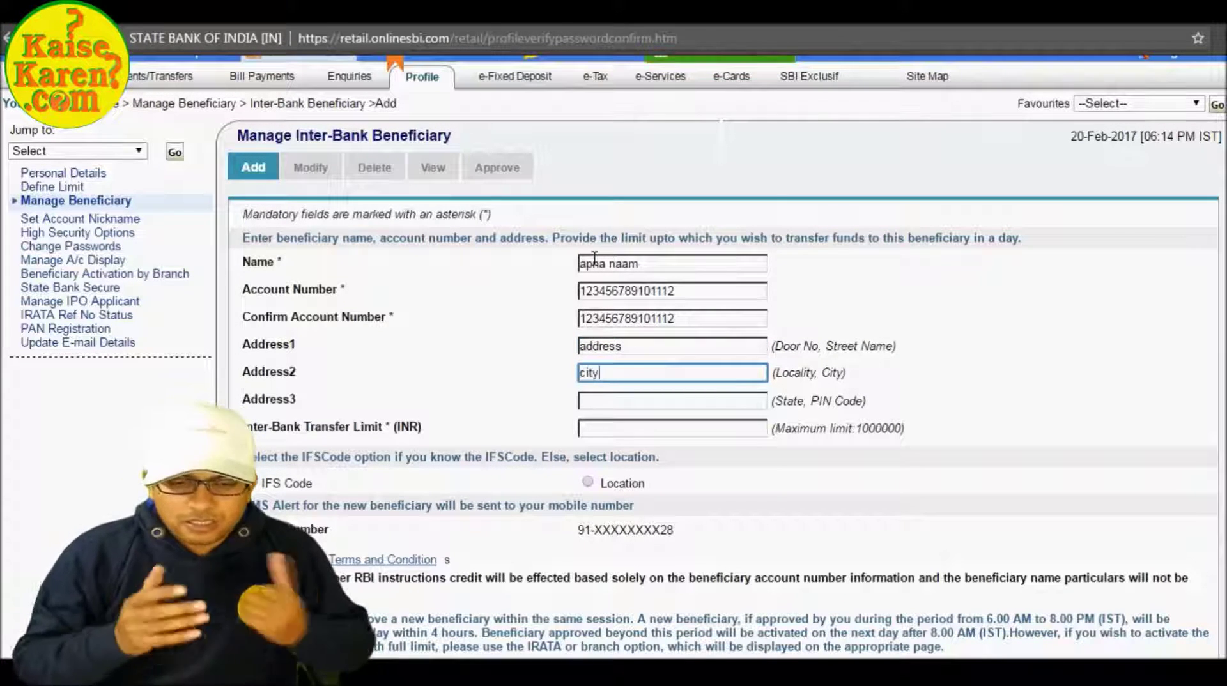
key(Tab)
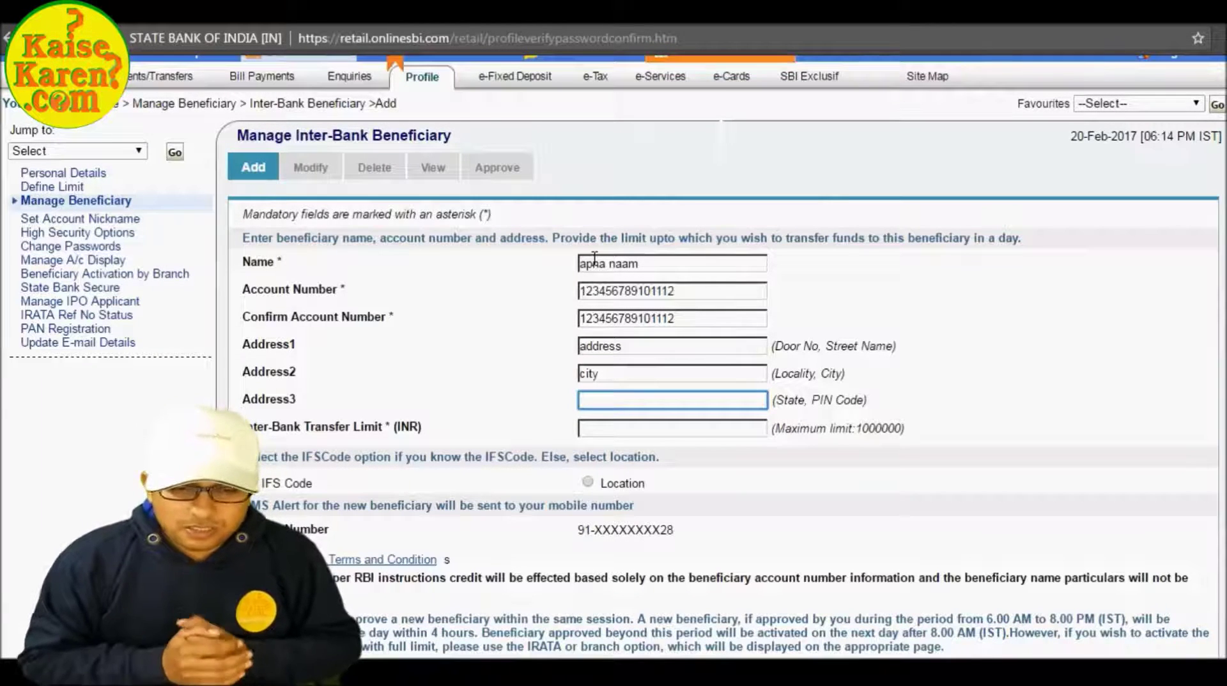
text(delhi 10001)
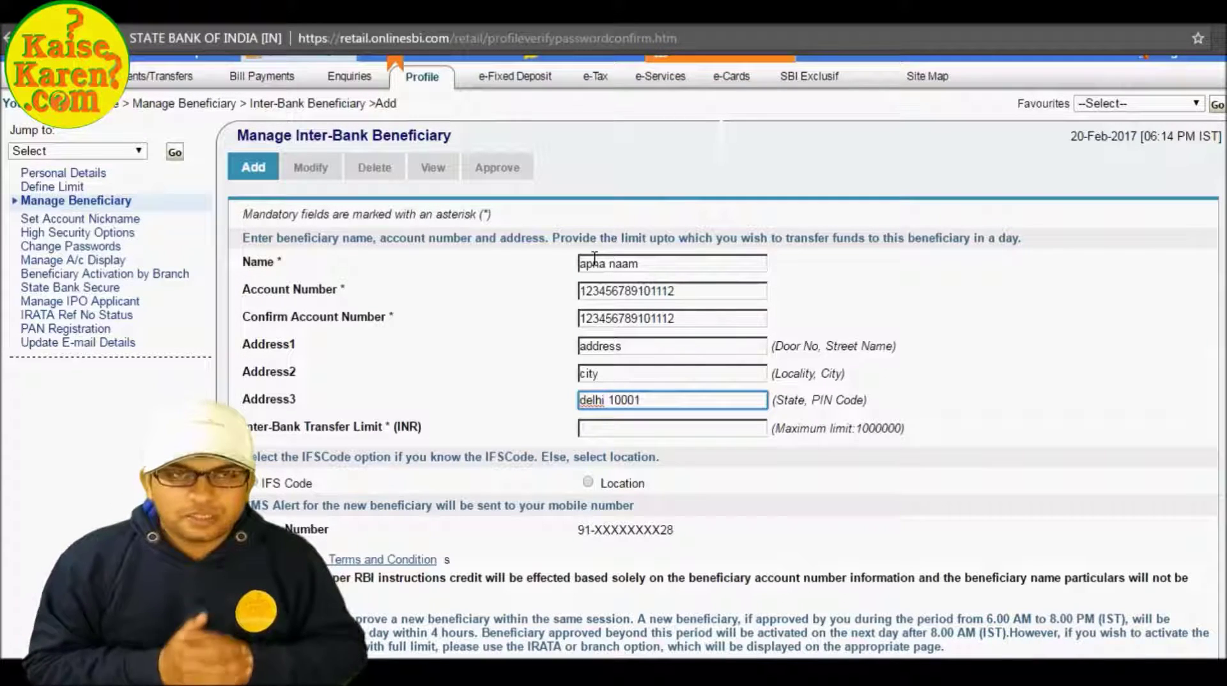
key(Tab)
text(1000000)
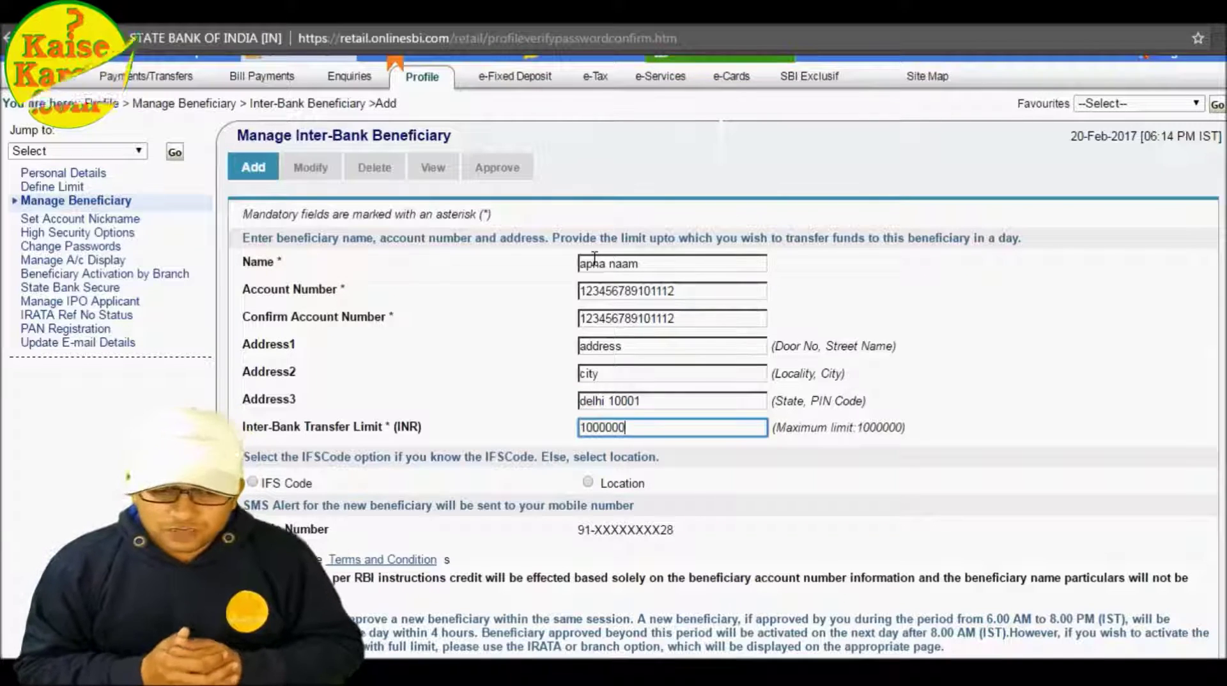
Identify the branch by IFS code hdfc000123 and scroll down to Submit.
click(254, 483)
click(574, 536)
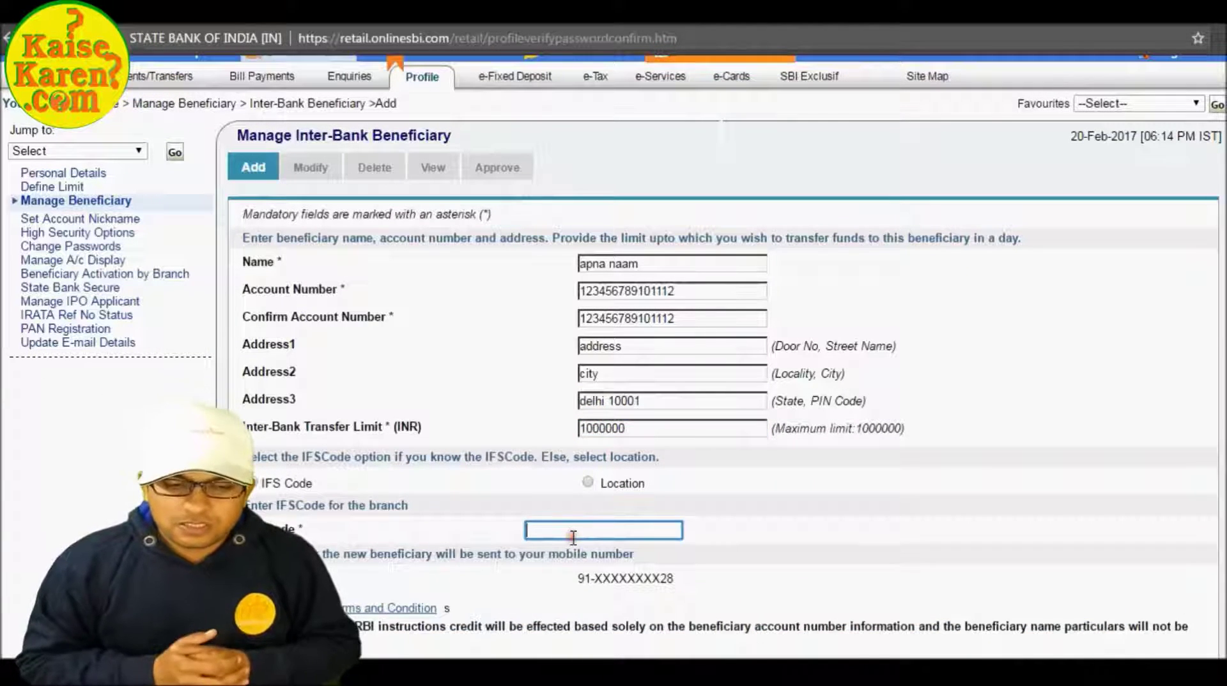
text(hdfc00012)
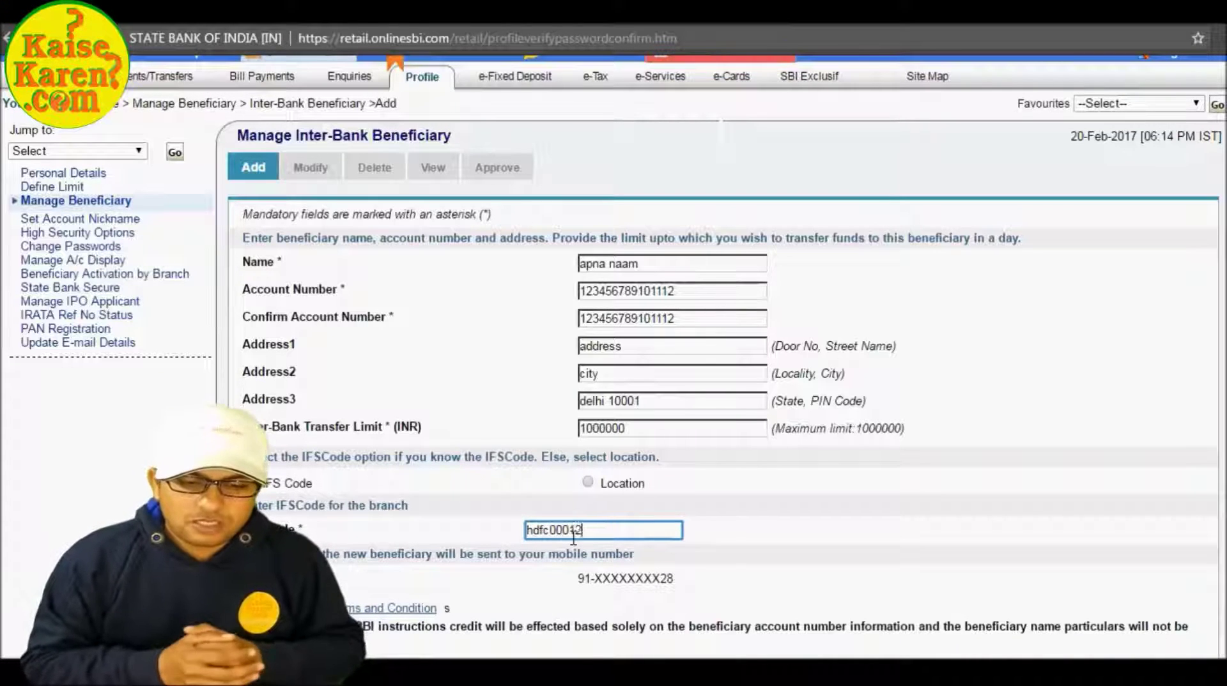
text(3)
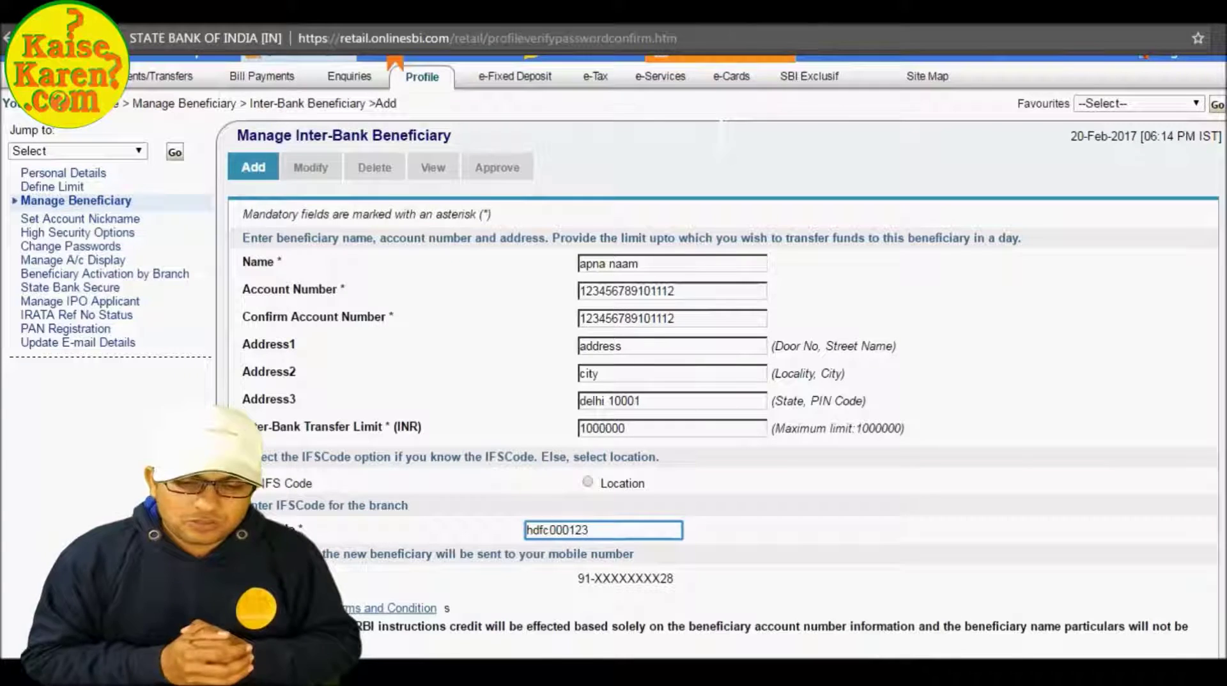
key(Tab)
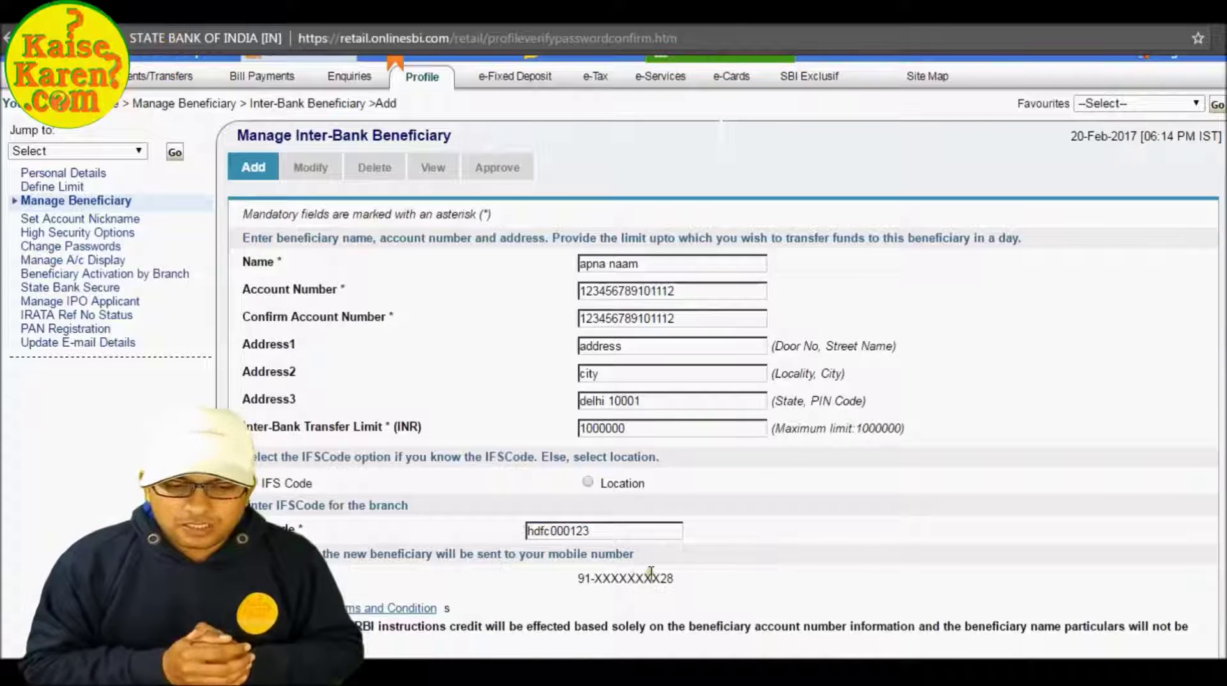
scroll(728, 565, down, 1)
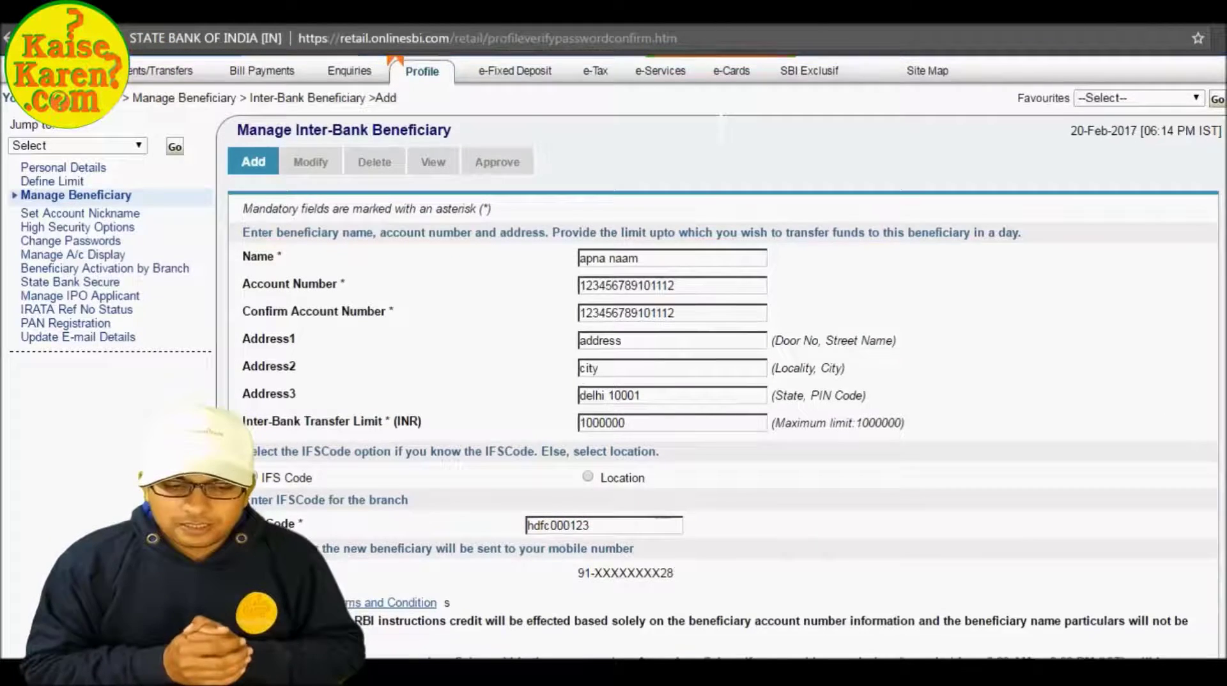
scroll(731, 492, down, 2)
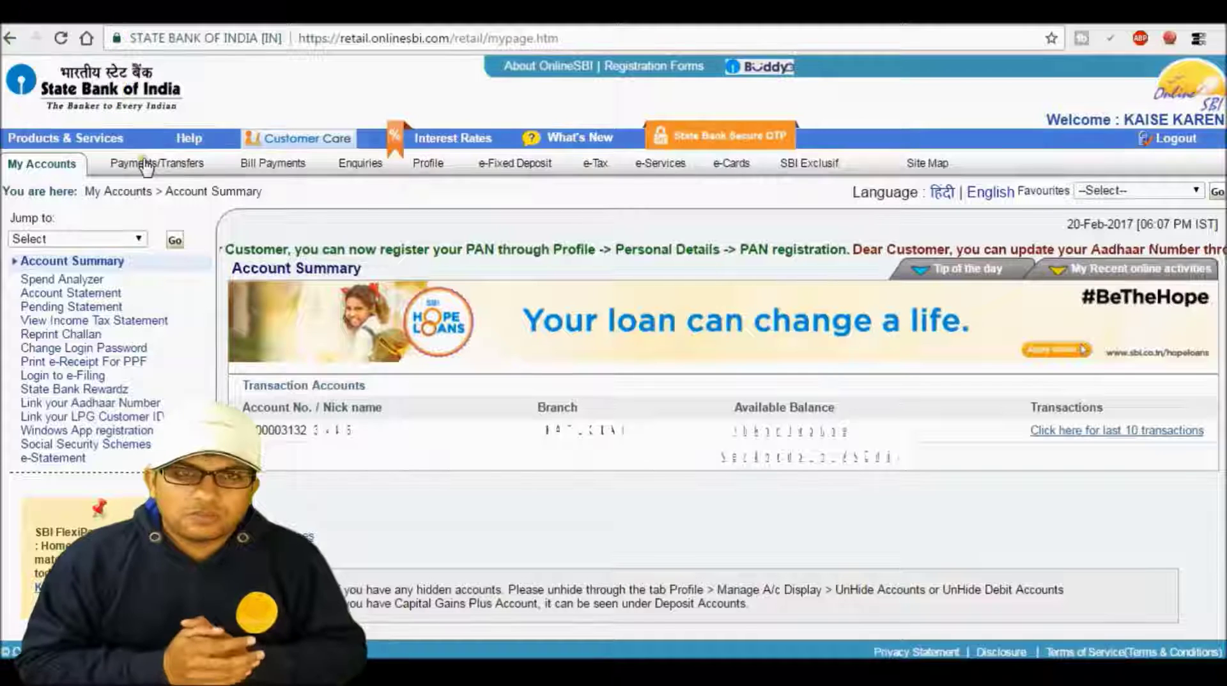
Return via Payments/Transfers to the Within SBI Accounts of Others transfer page.
click(147, 165)
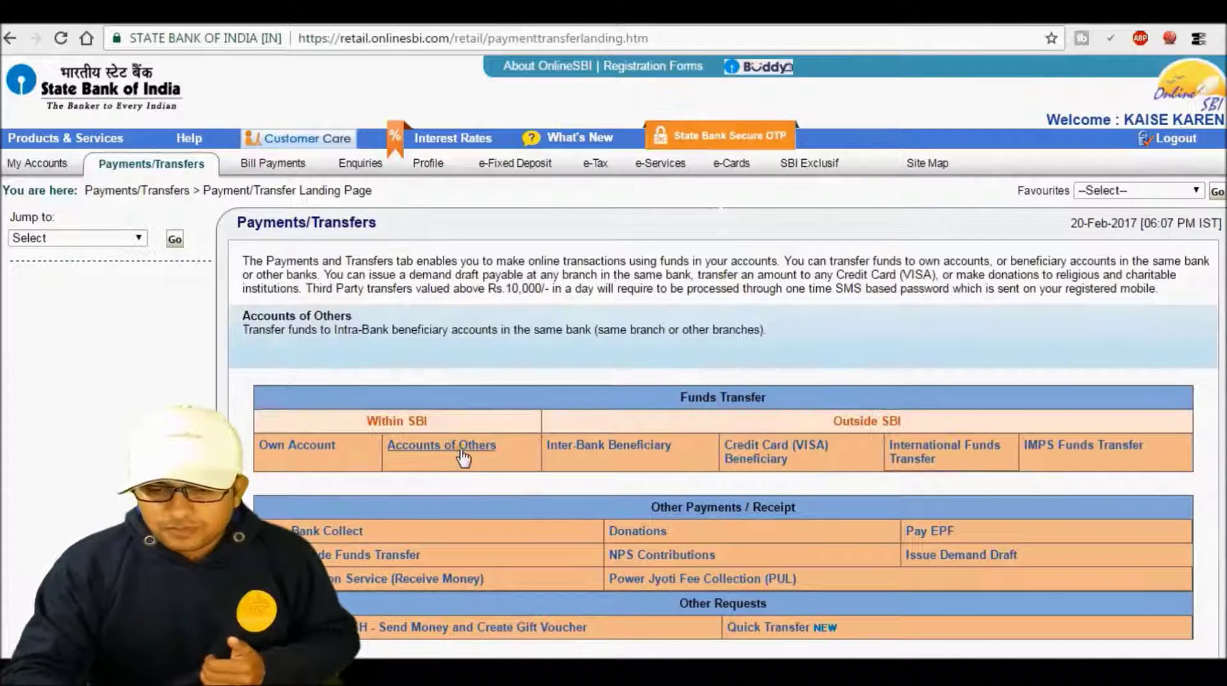
click(591, 451)
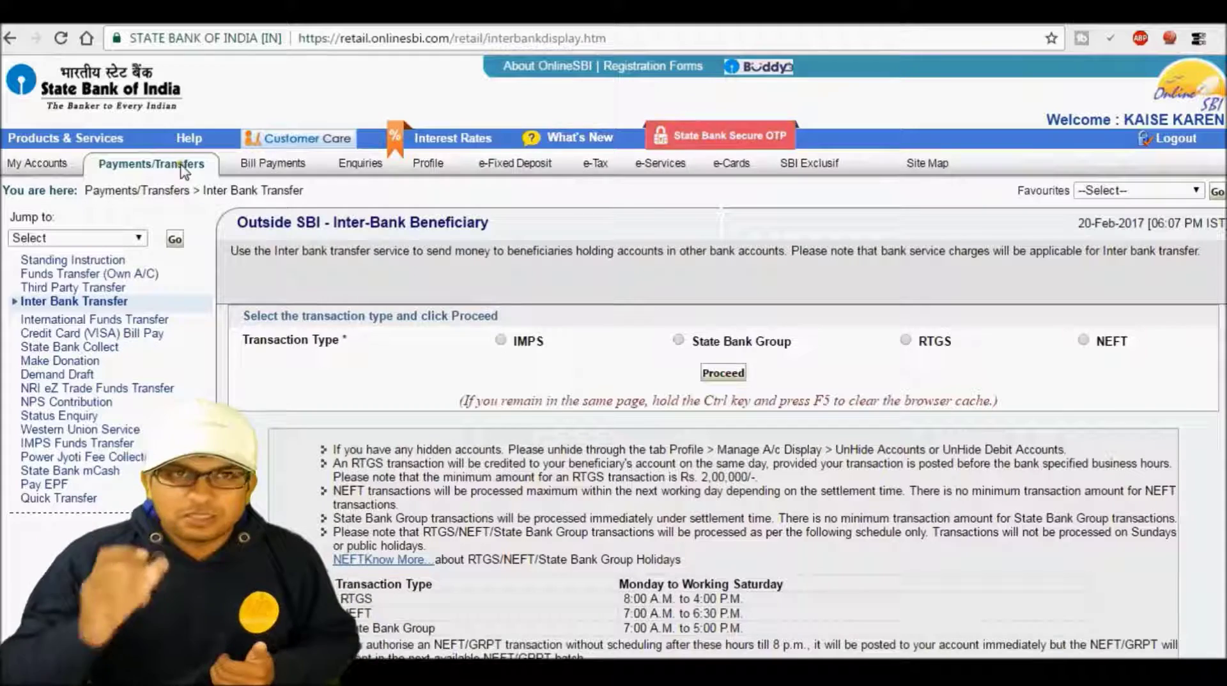
click(46, 165)
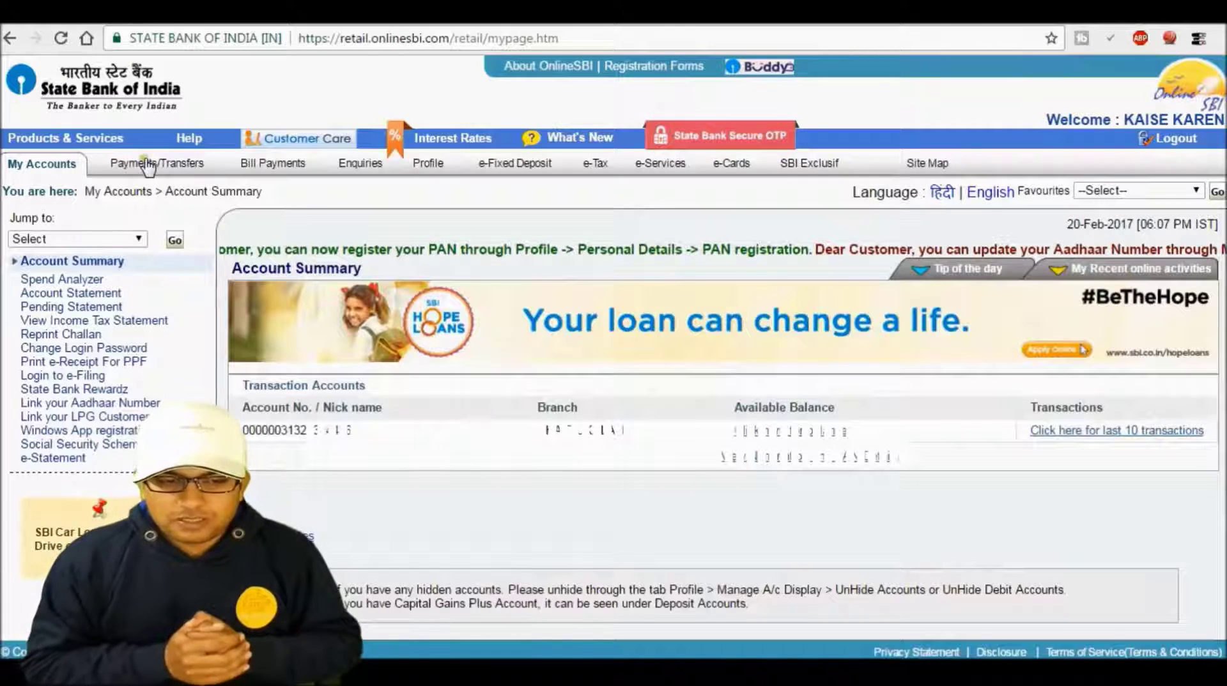
click(147, 164)
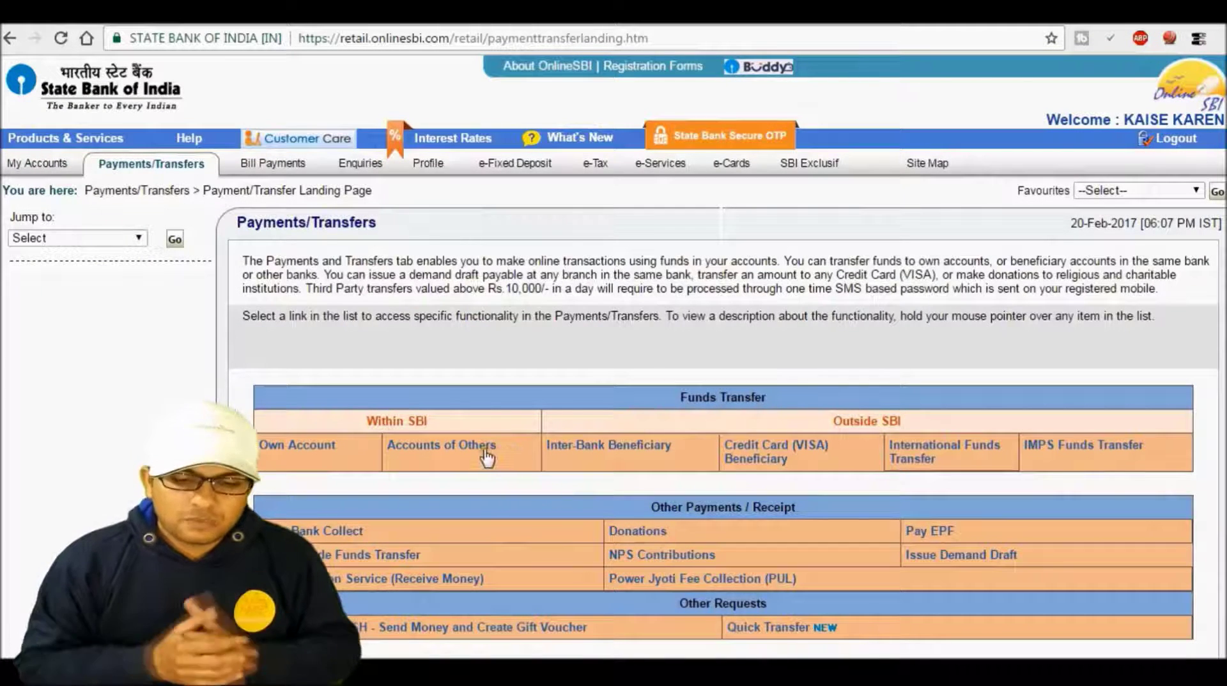
mouse_move(476, 451)
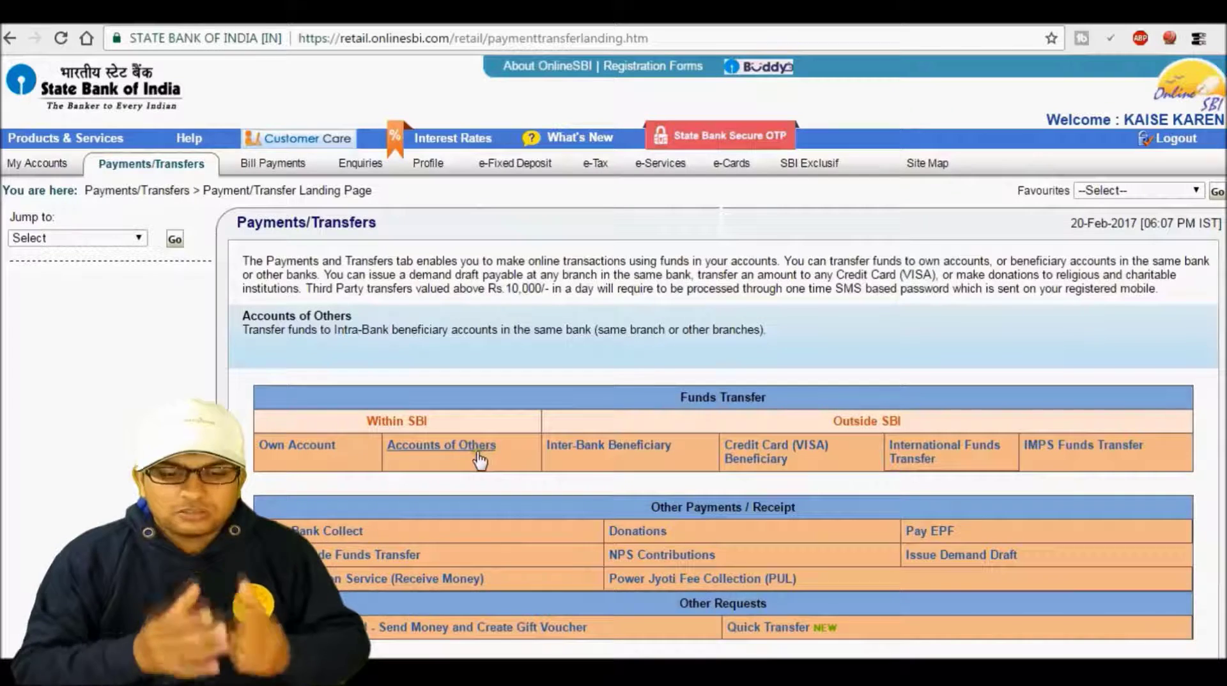
click(467, 452)
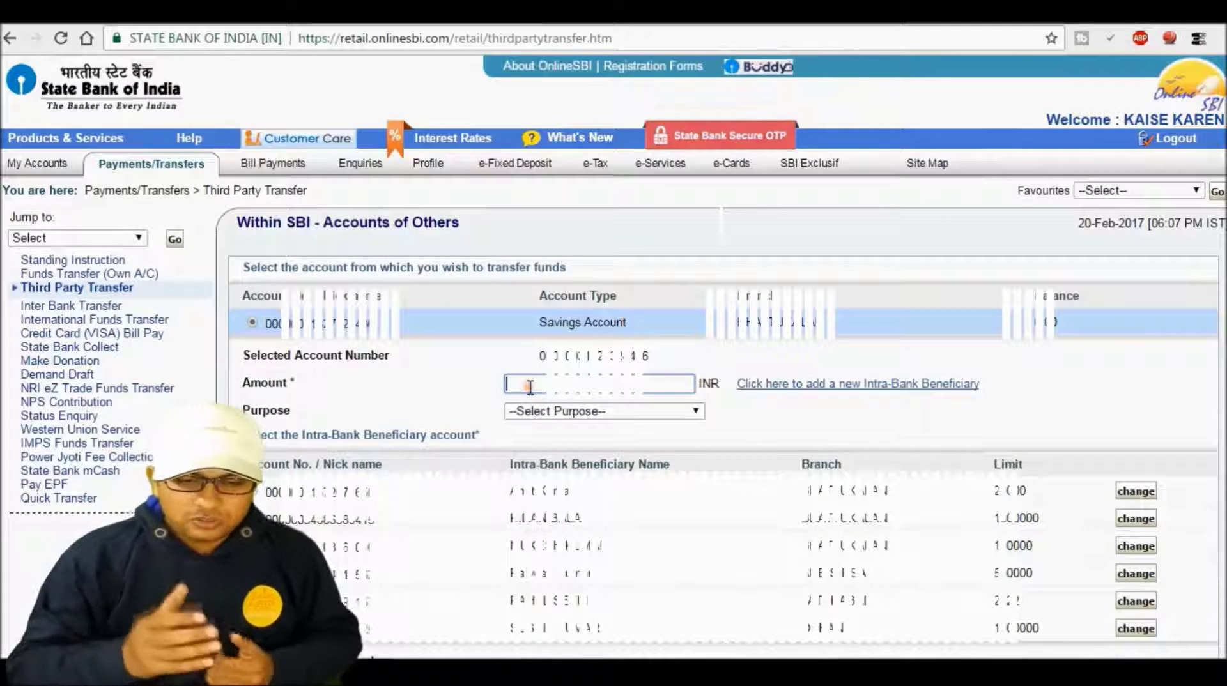
Enter a 50000 INR Pay Now transfer with purpose 'Gift to relatives / Friends' and submit it for verification.
text(50000)
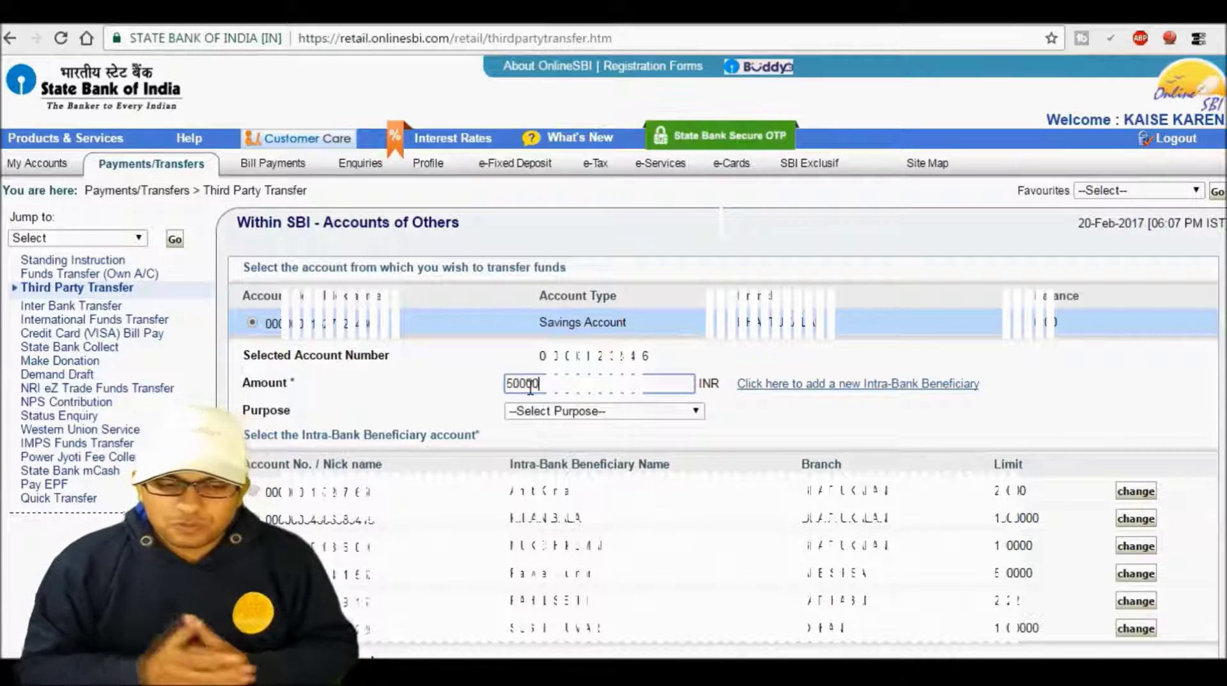
click(540, 412)
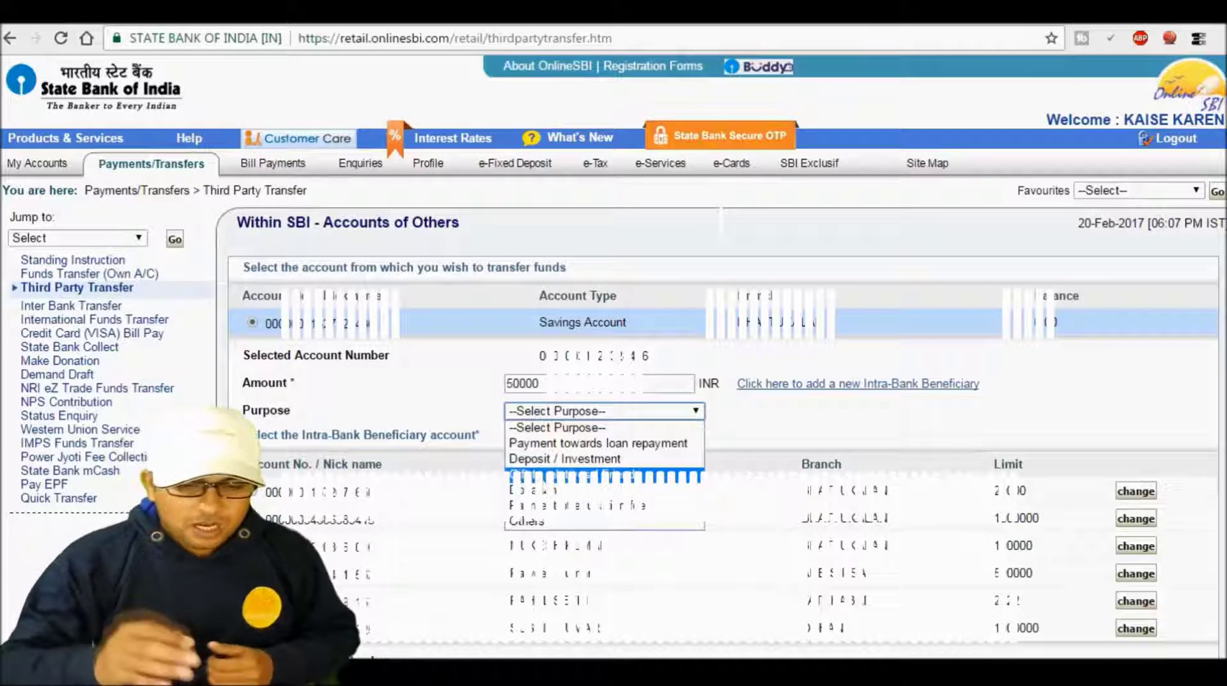
click(544, 476)
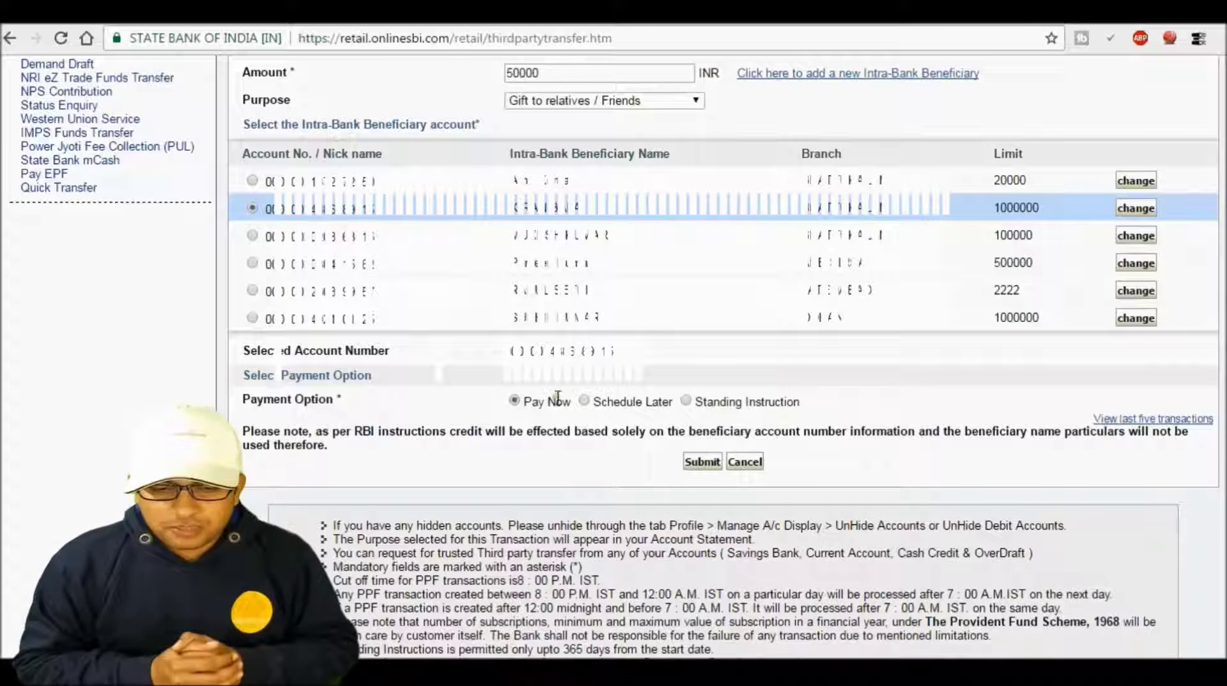
click(698, 462)
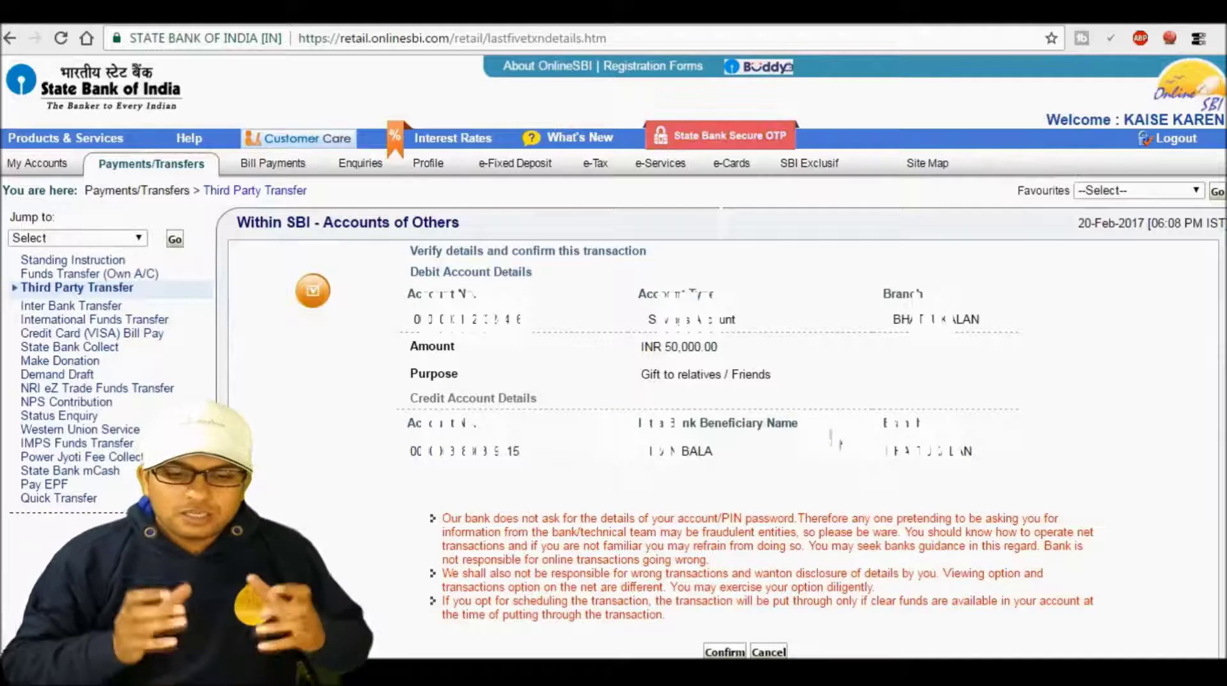
Confirm the INR 50,000.00 transfer and enter the SMS high security password.
click(724, 652)
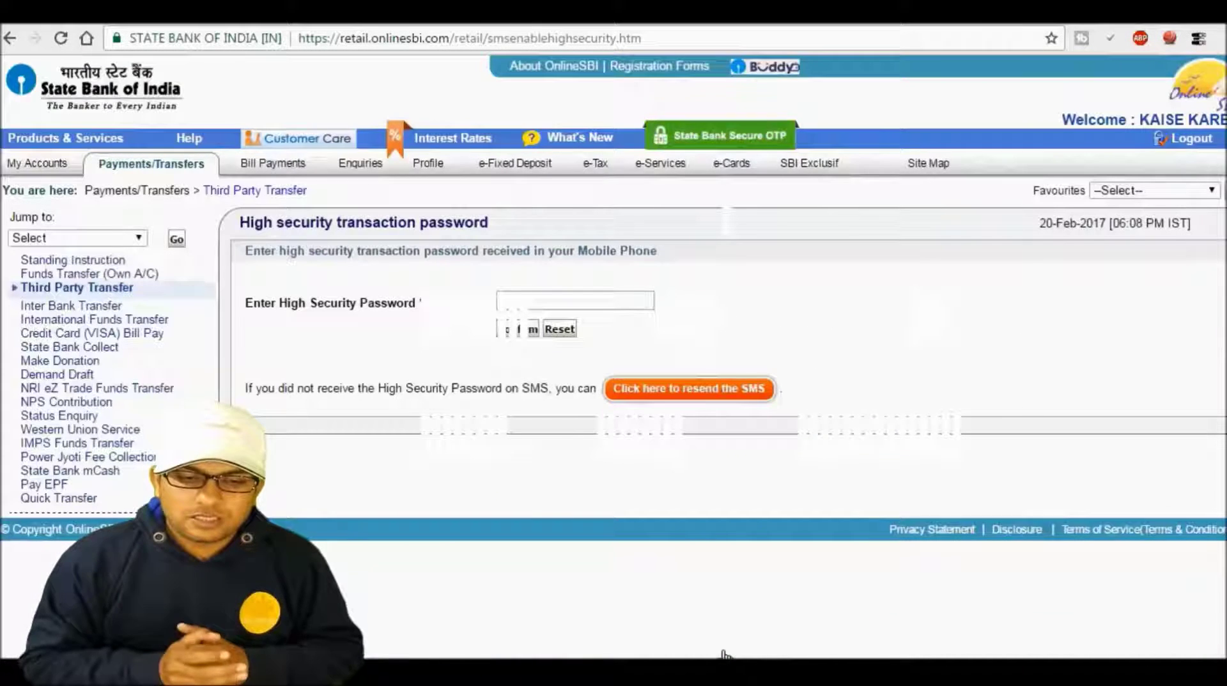
click(572, 303)
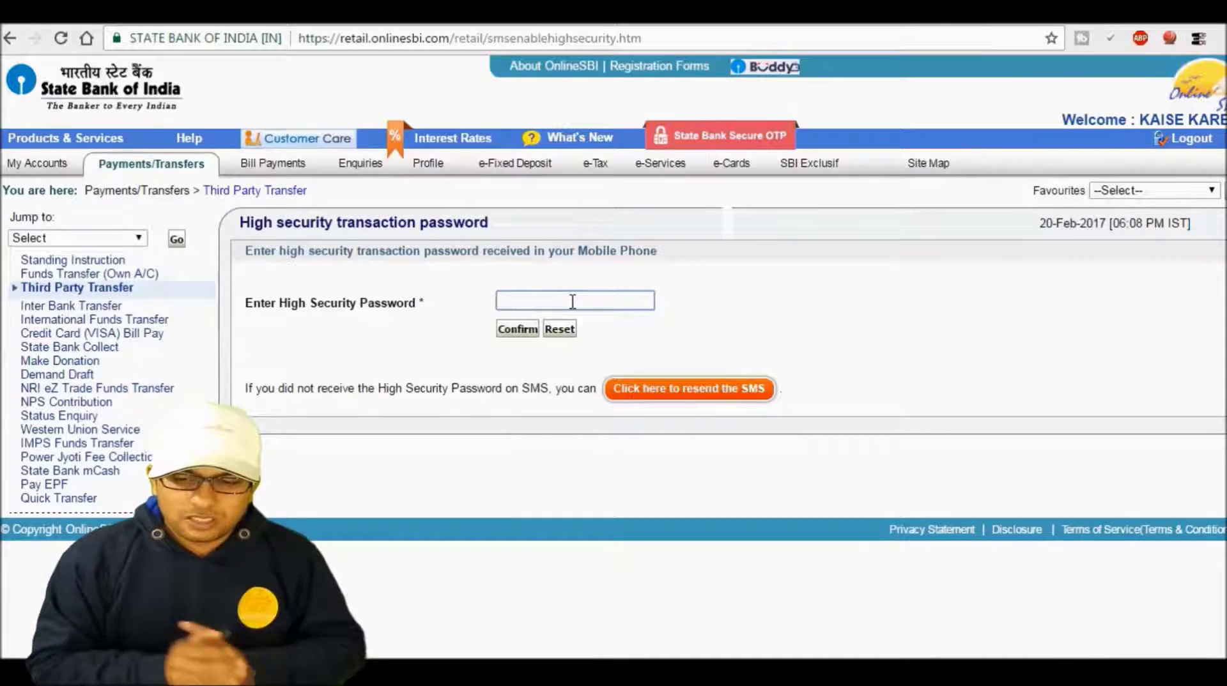
text(••••••••)
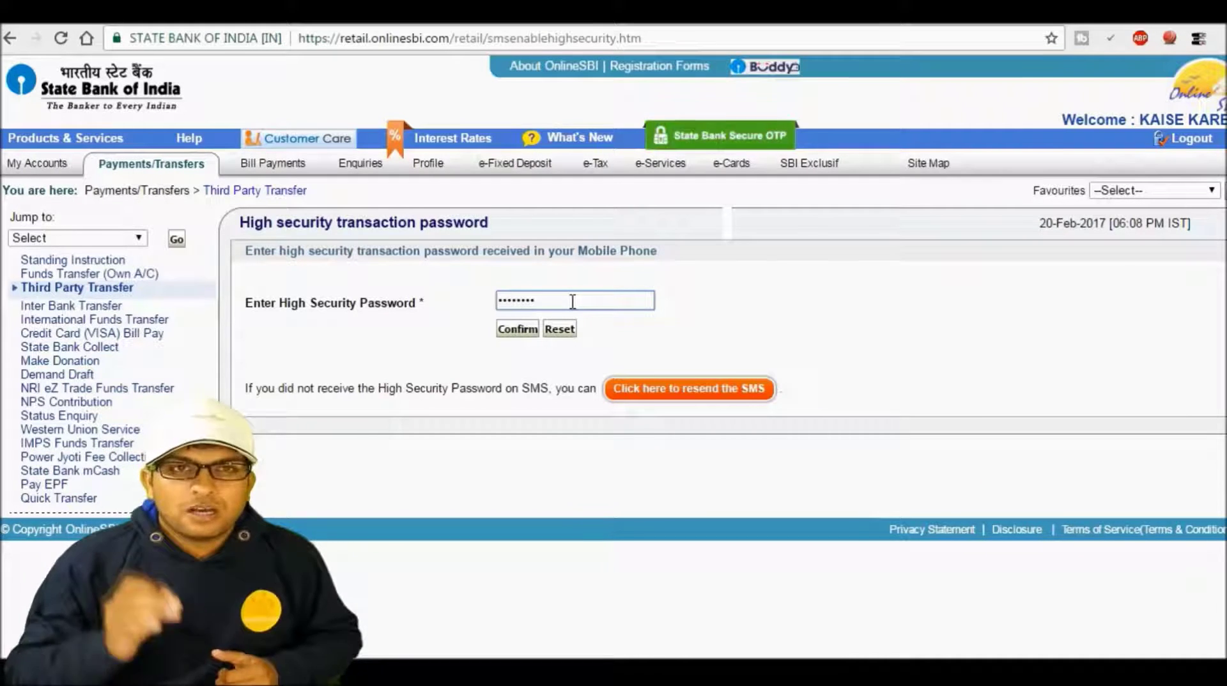